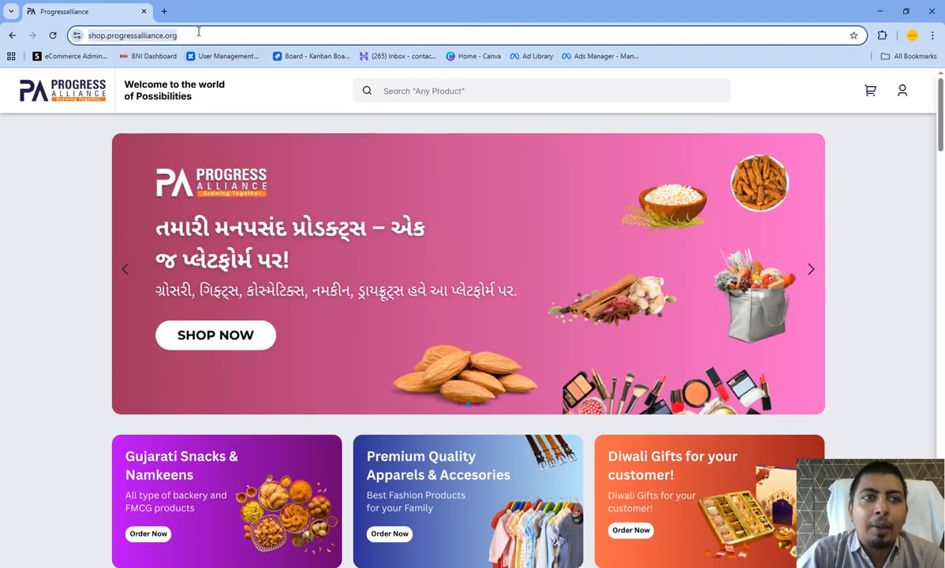
# - Sign out of the account on the Progress Alliance shop site
pyautogui.click(189, 36)
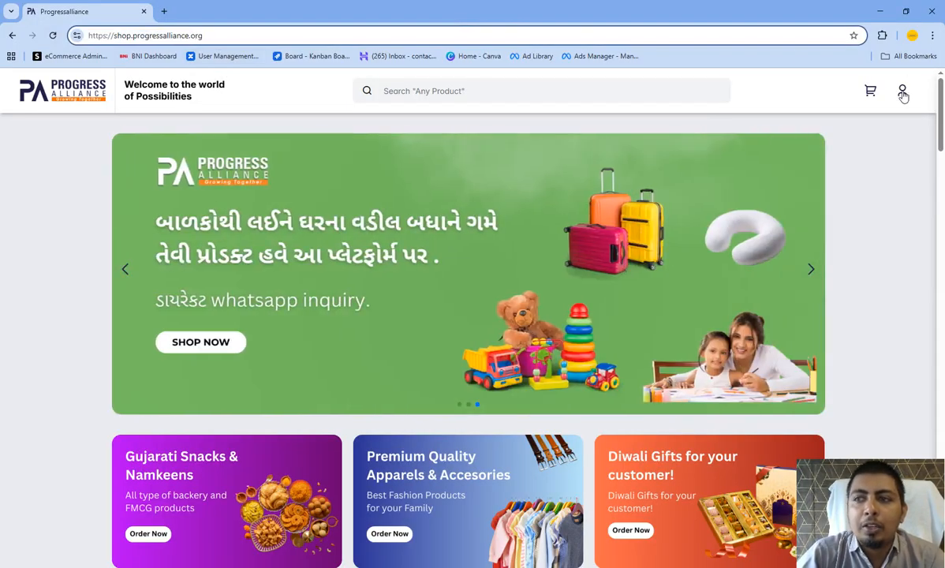
pyautogui.click(903, 94)
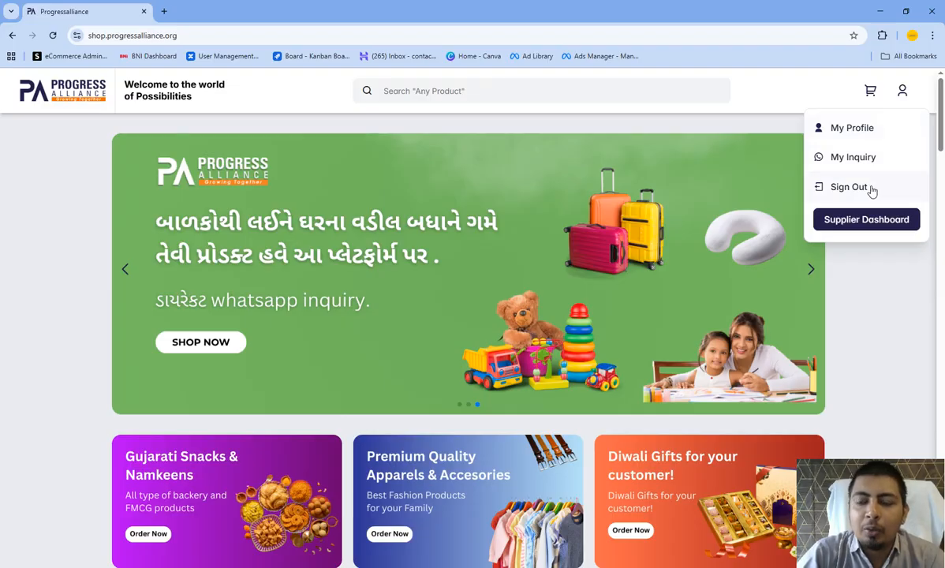
pyautogui.click(849, 187)
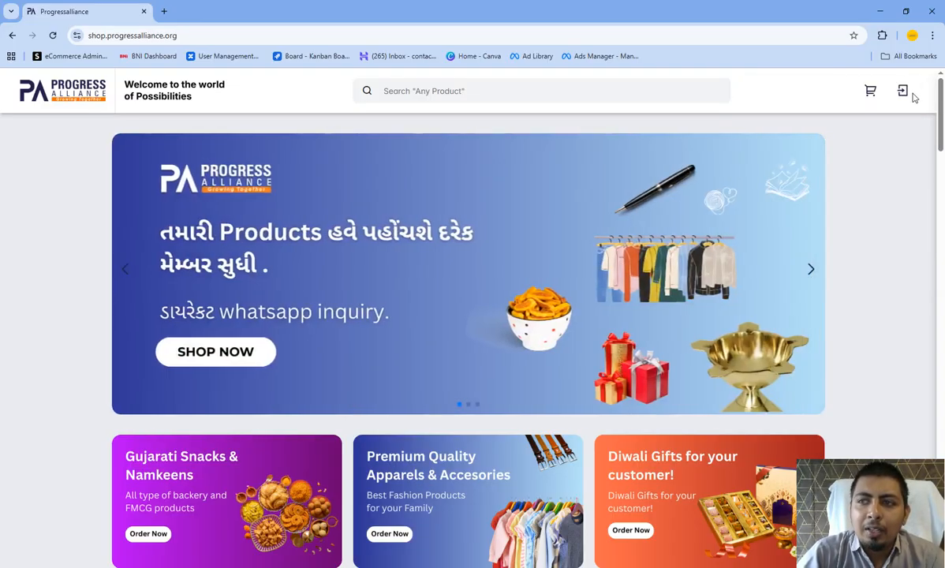
# - Log in to the shop by requesting an OTP for the first saved phone number and entering the verification code
pyautogui.click(904, 93)
pyautogui.click(555, 396)
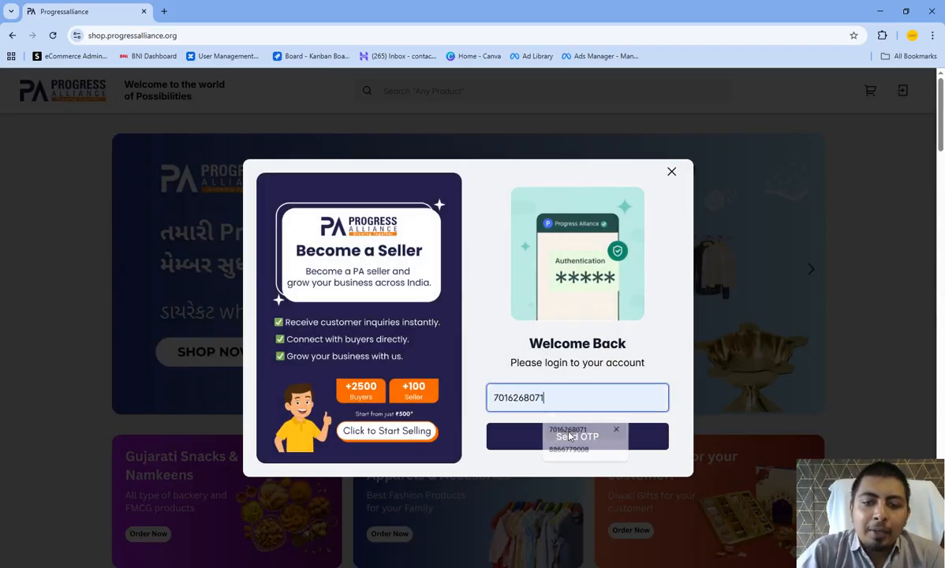
pyautogui.click(562, 429)
pyautogui.click(534, 444)
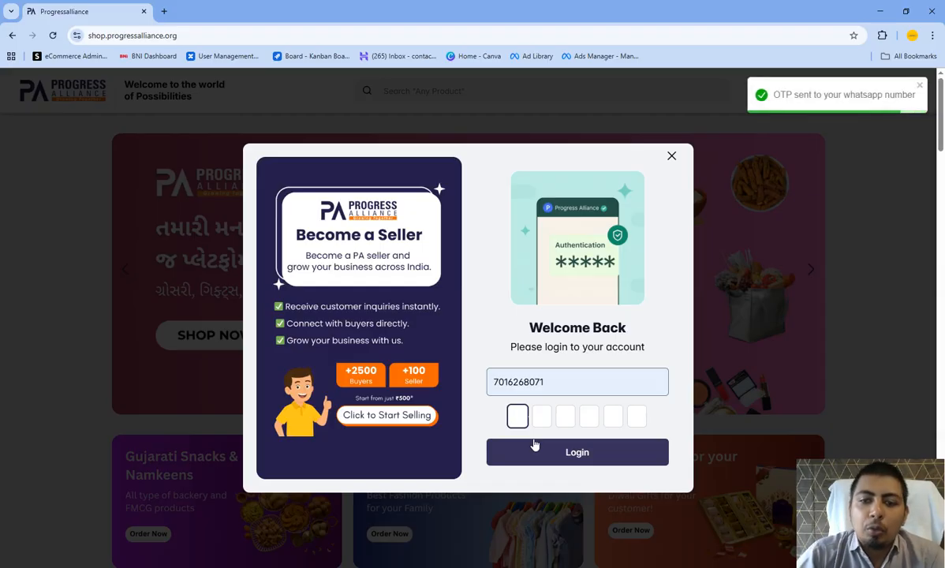
pyautogui.write('123456')
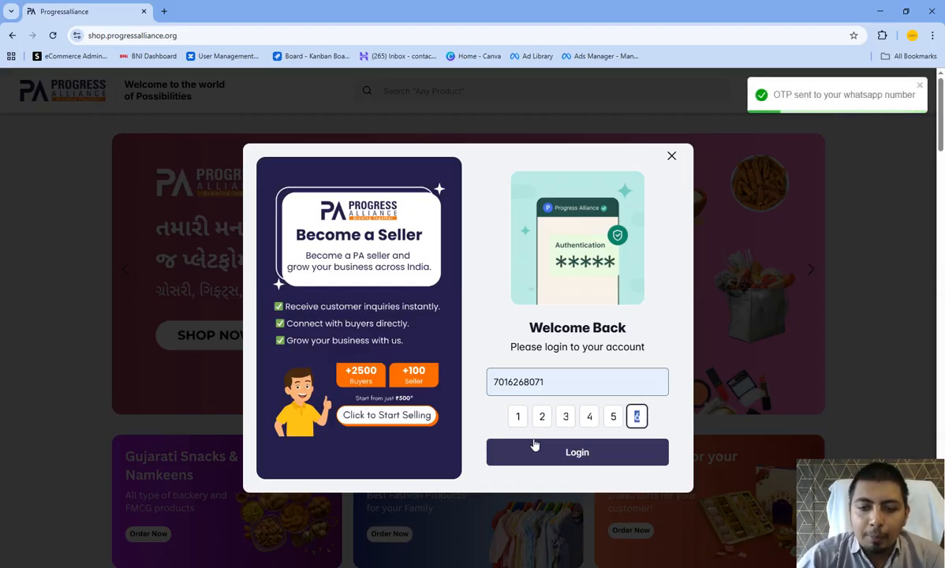
pyautogui.click(544, 451)
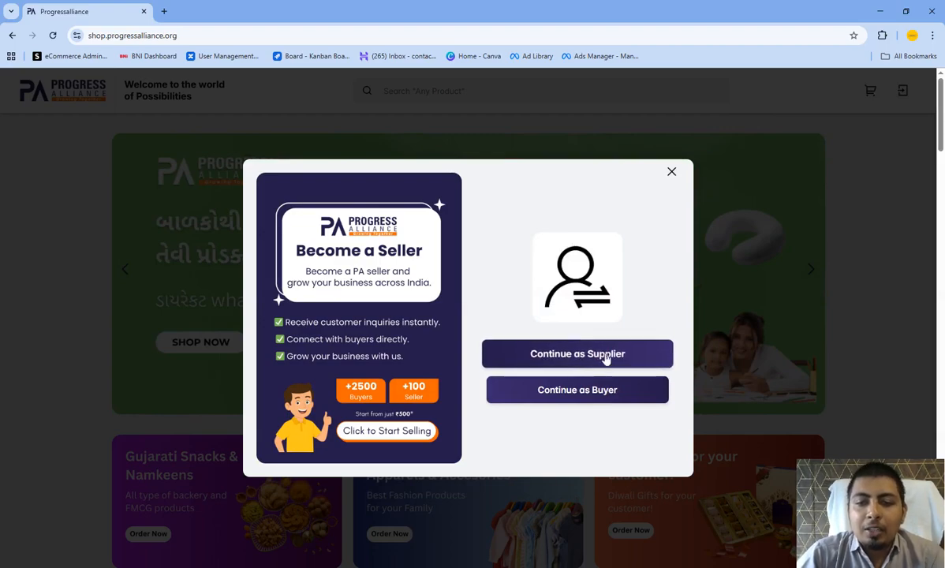
# - Continue as a supplier, view the payment page of the Rs.500 seller offer, and return to the seller dashboard
pyautogui.click(576, 355)
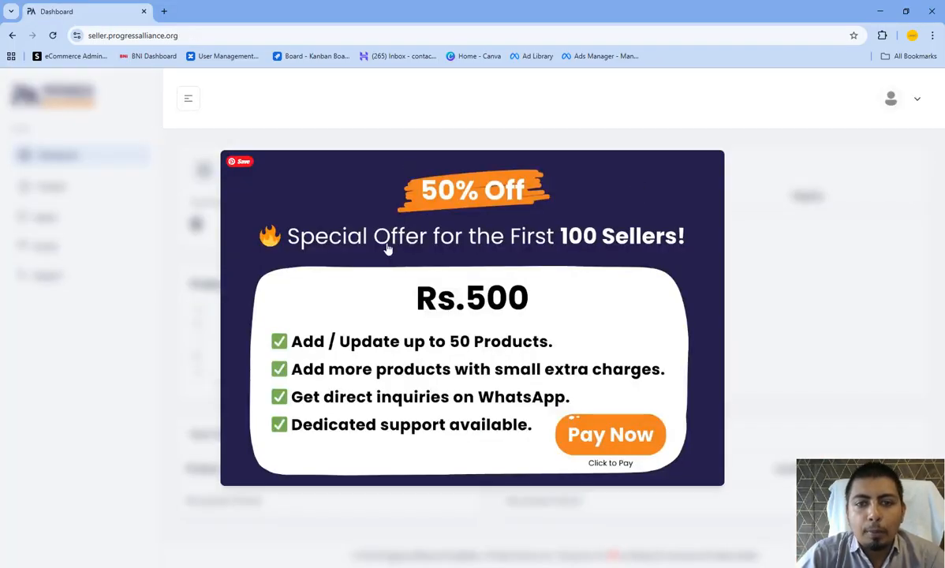
pyautogui.click(520, 251)
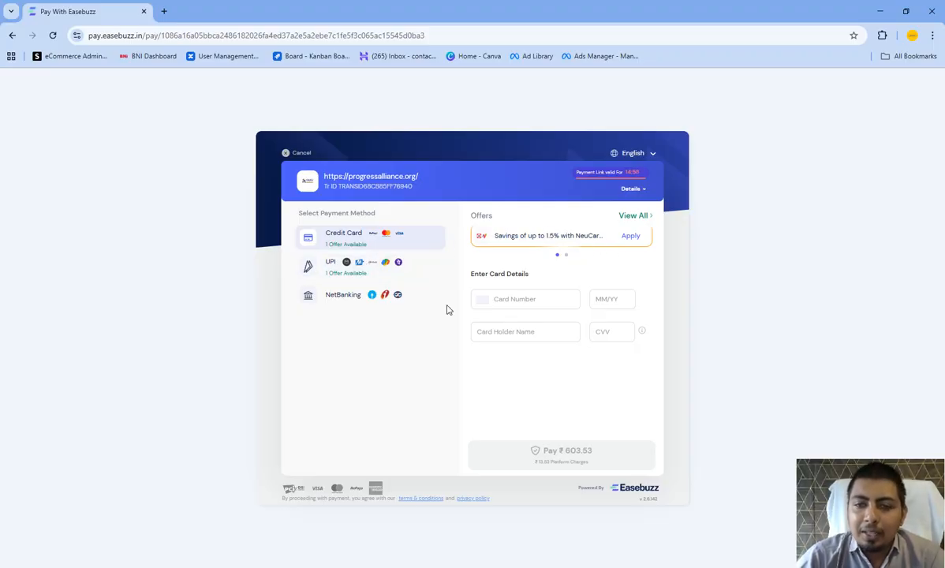
pyautogui.click(13, 37)
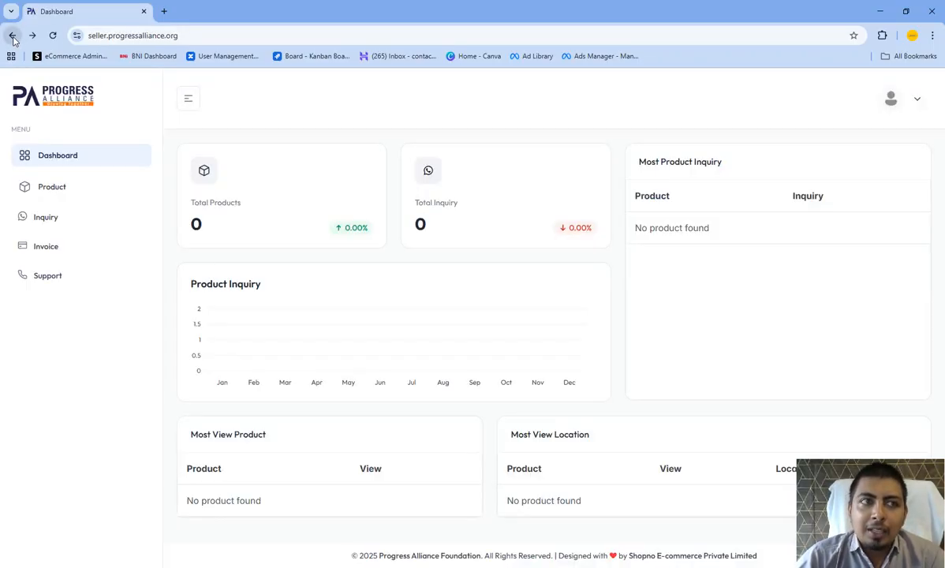
# - Sign out of the seller dashboard and return to the shop home page at shop.progressalliance.org
pyautogui.click(900, 98)
pyautogui.click(827, 235)
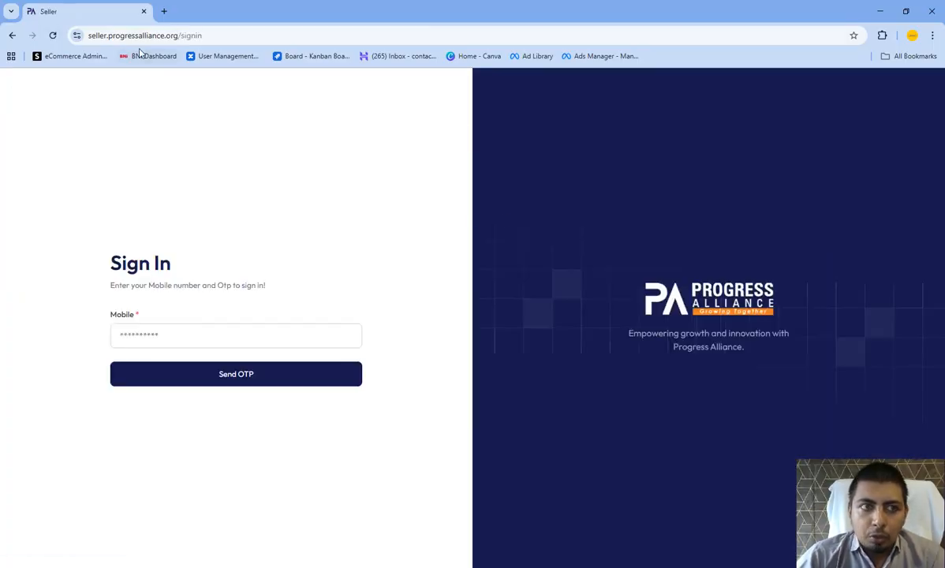
pyautogui.doubleClick(92, 40)
pyautogui.write('shop')
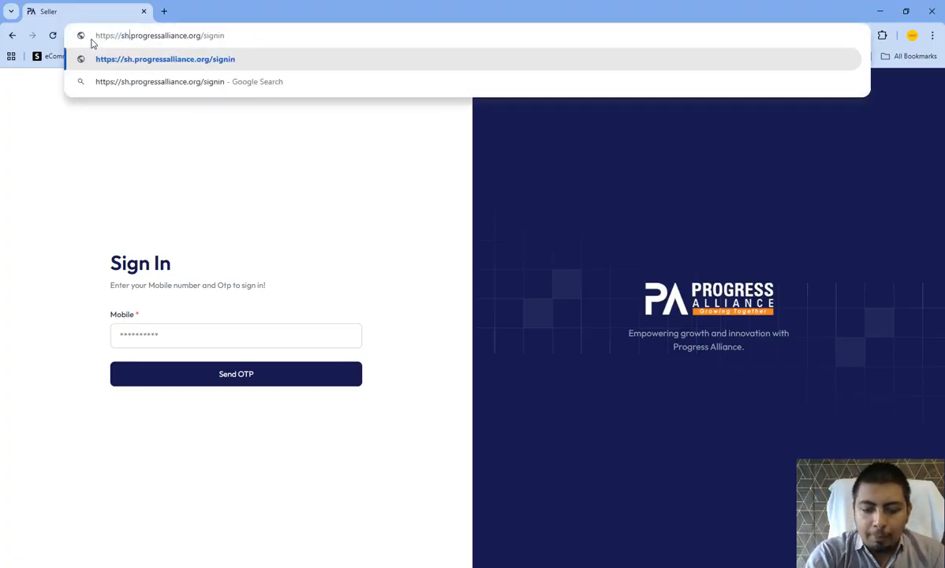
pyautogui.press('Return')
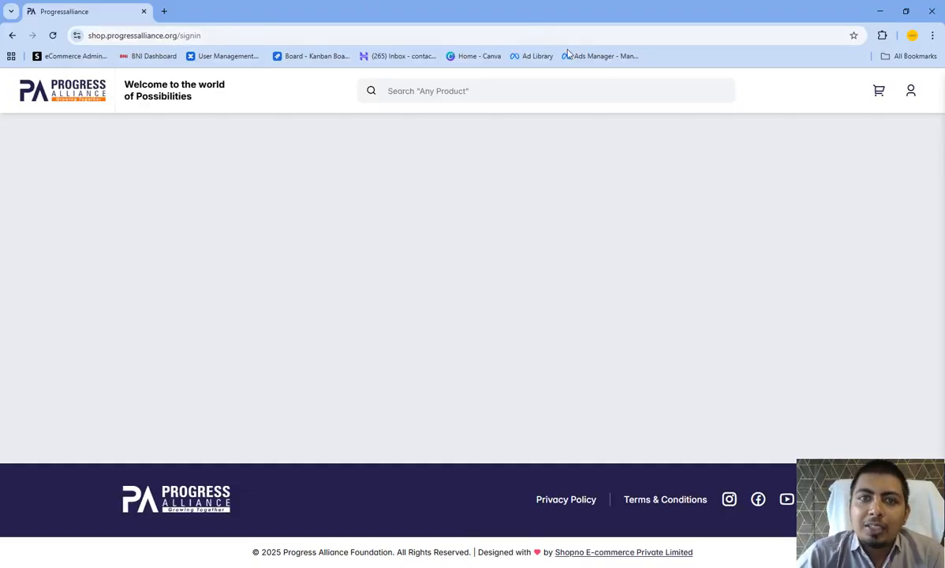
pyautogui.click(912, 94)
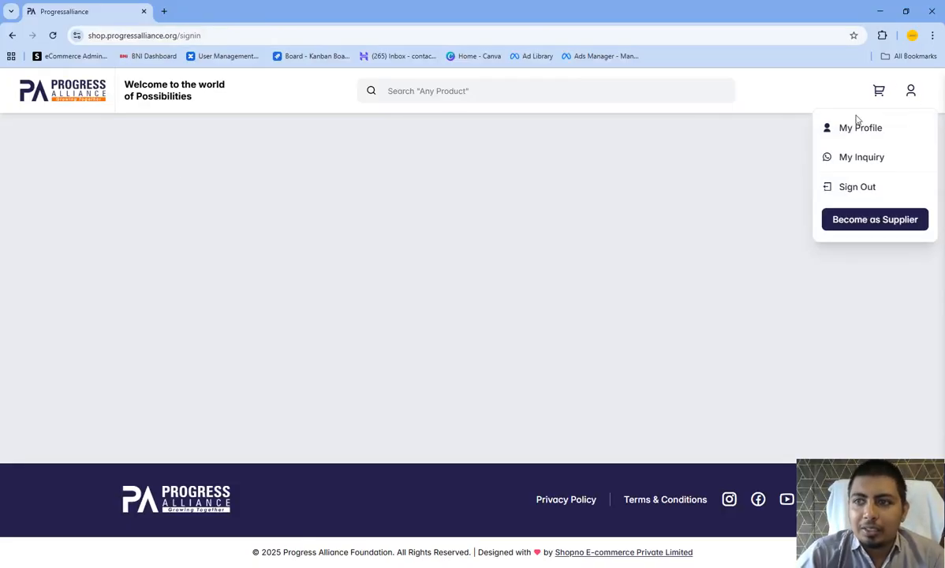
pyautogui.doubleClick(192, 36)
pyautogui.press('BackSpace')
pyautogui.press('Return')
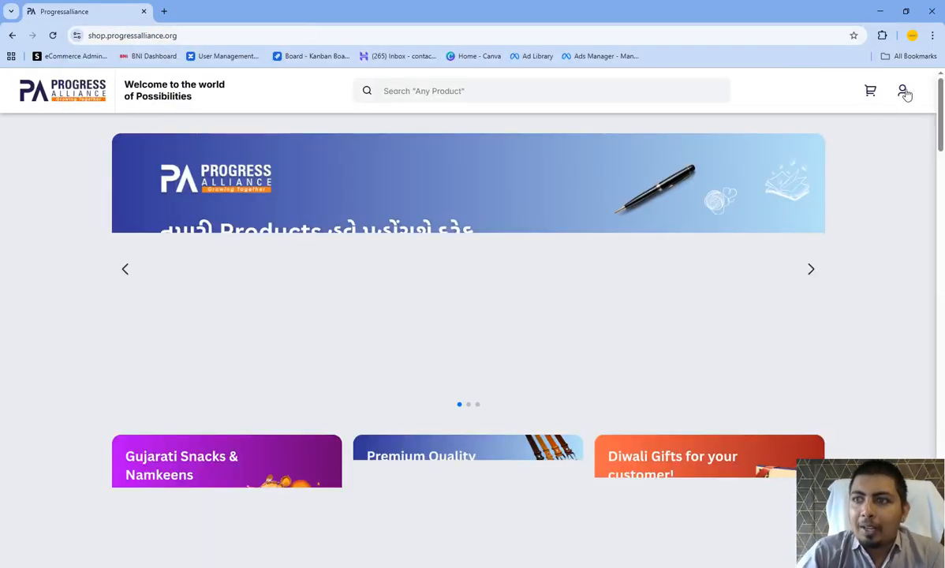
# - Sign out of the buyer-side shop account and dismiss the logout notification
pyautogui.click(906, 94)
pyautogui.click(866, 190)
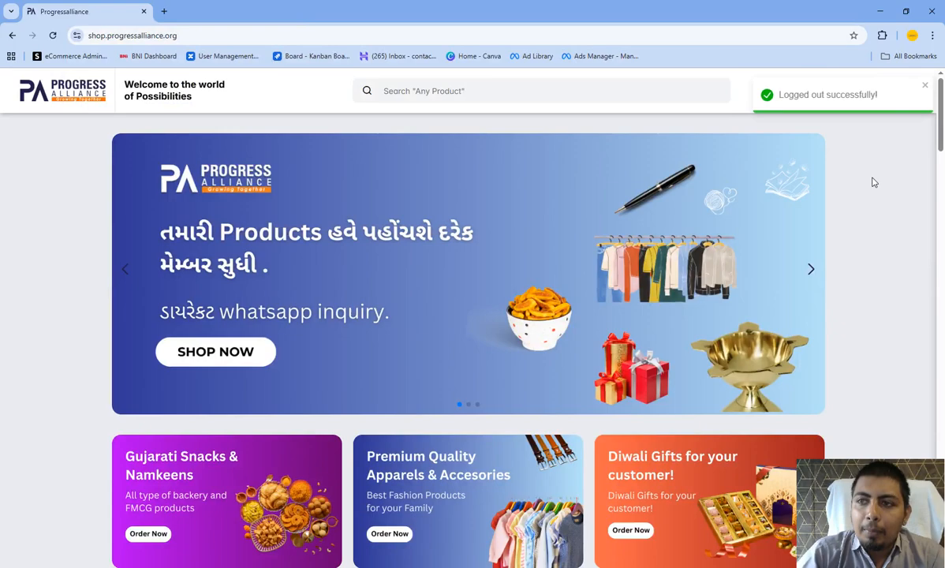
pyautogui.click(923, 87)
# - Log in with the other seller's phone number and OTP verification code, and continue as a supplier
pyautogui.click(905, 93)
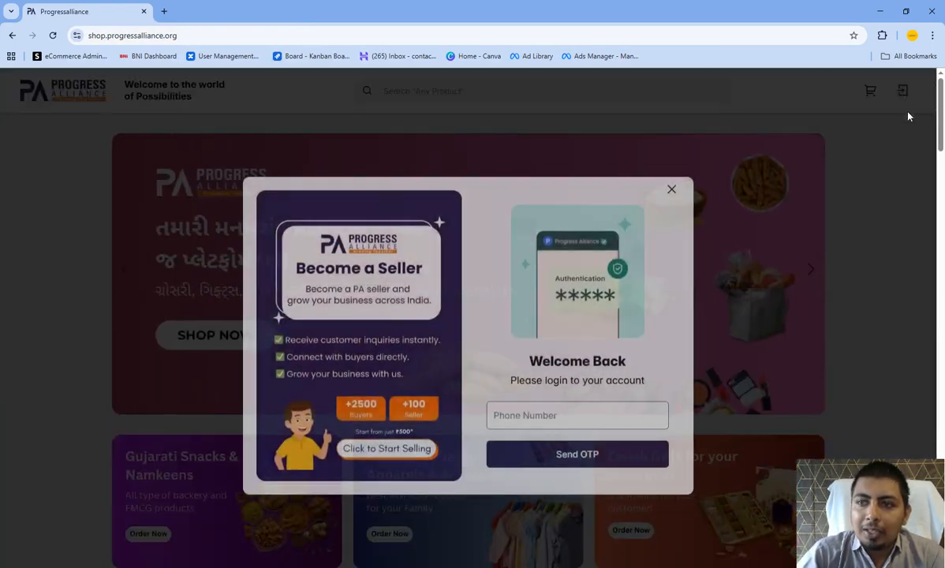
pyautogui.click(582, 398)
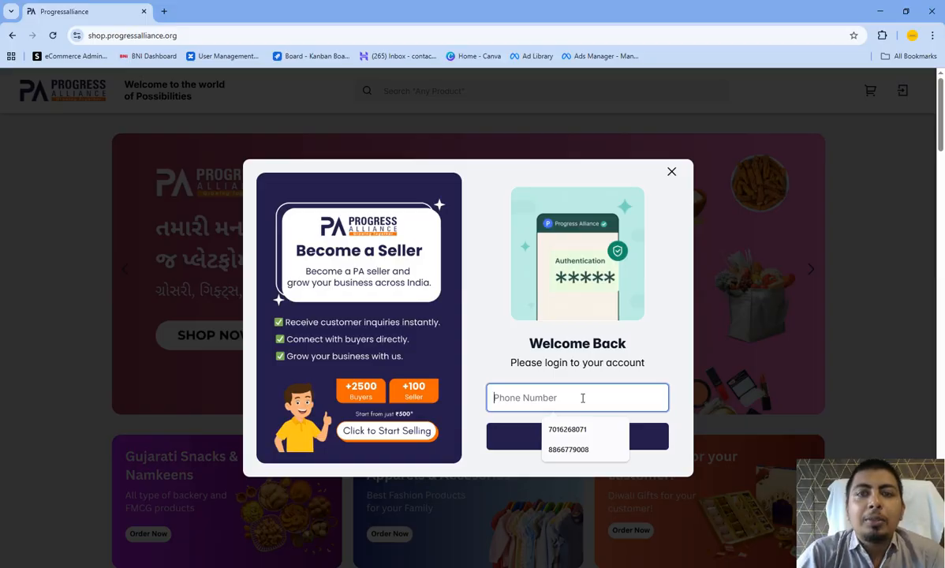
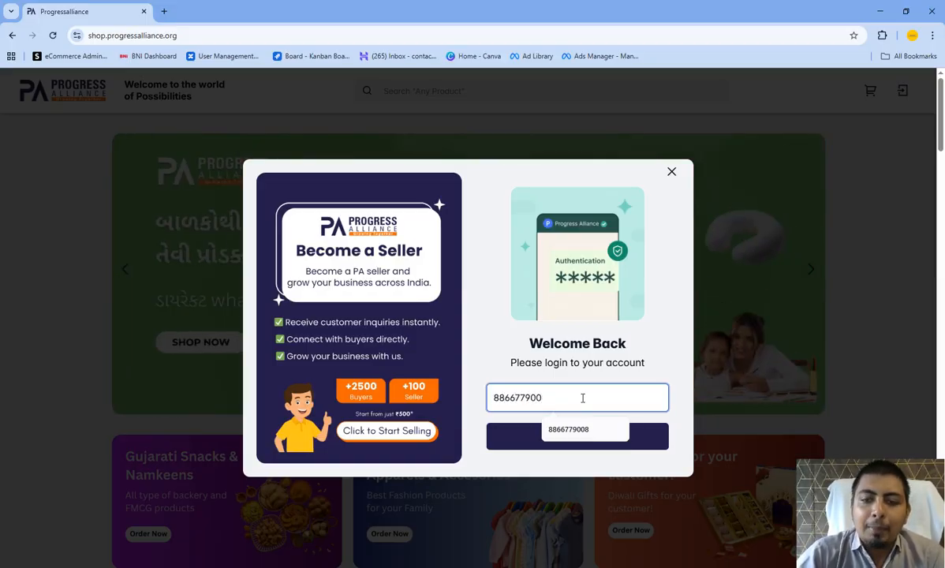
pyautogui.click(575, 439)
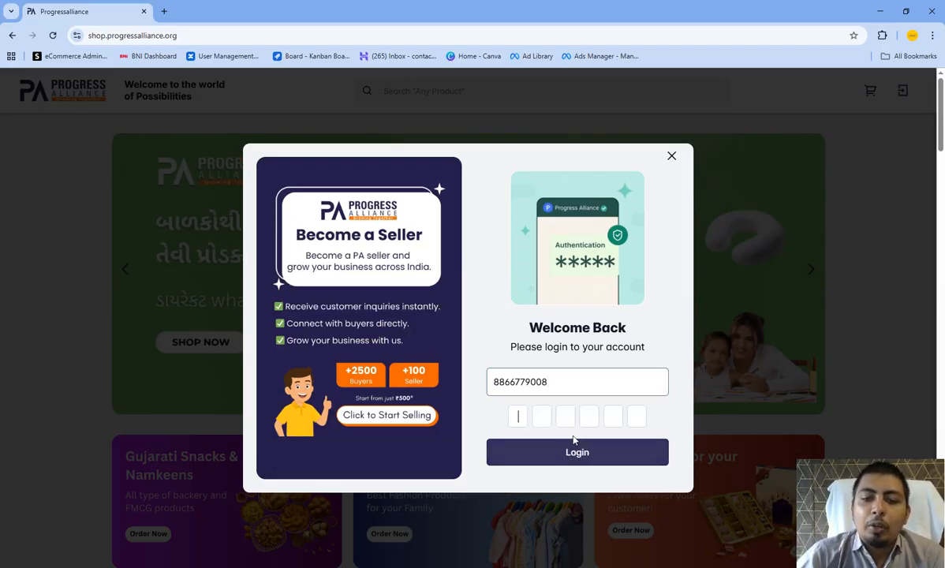
pyautogui.write('12345')
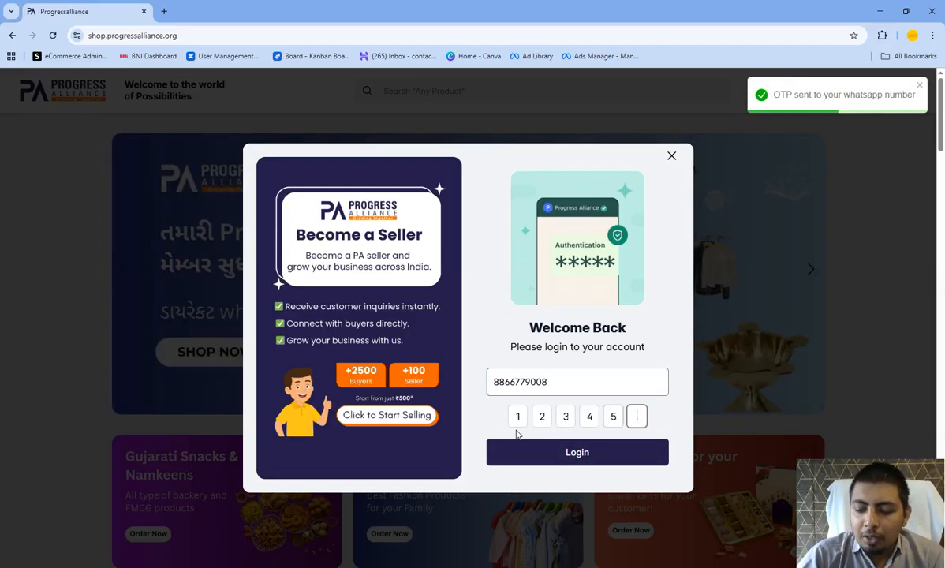
pyautogui.write('6')
pyautogui.click(570, 454)
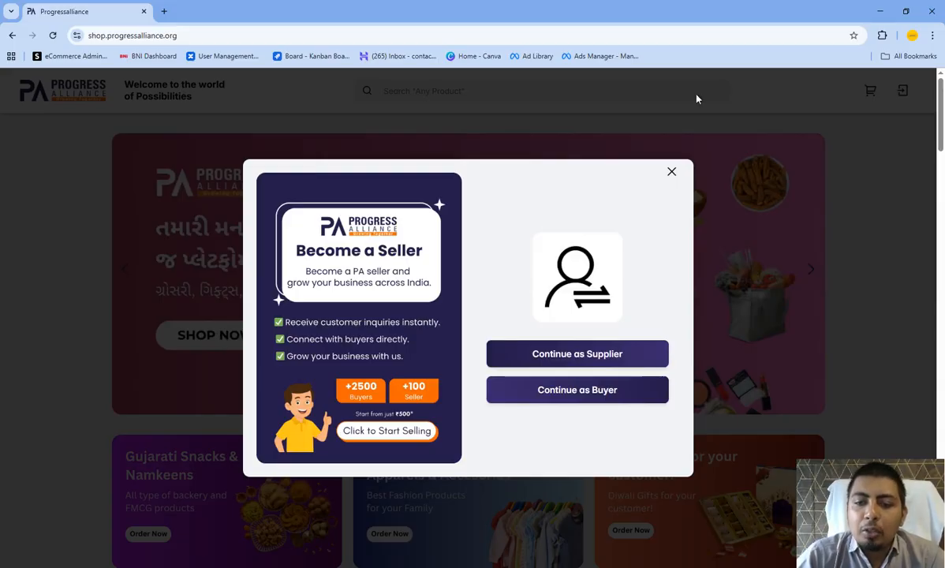
pyautogui.click(591, 357)
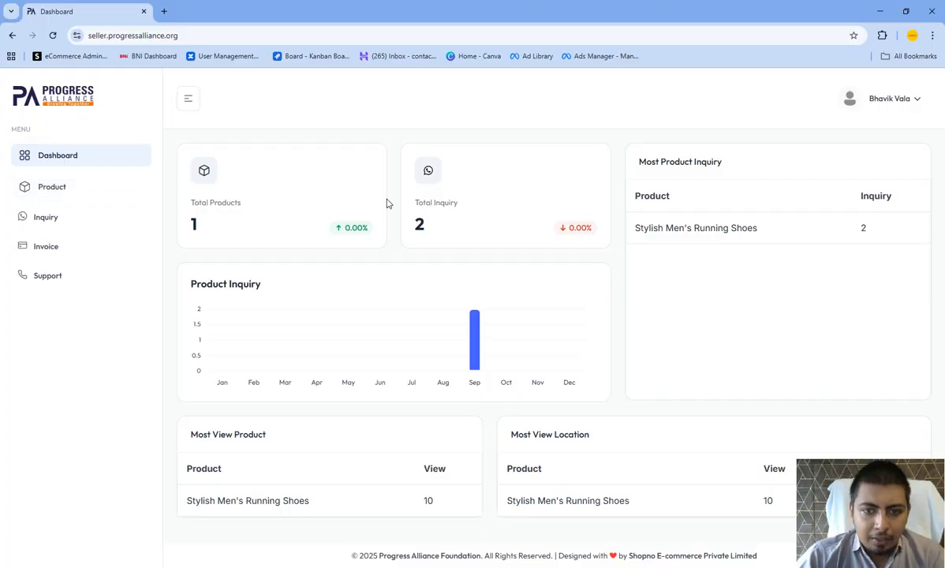
# - Start adding a new product from the product list and enter Website Design as its name
pyautogui.click(91, 193)
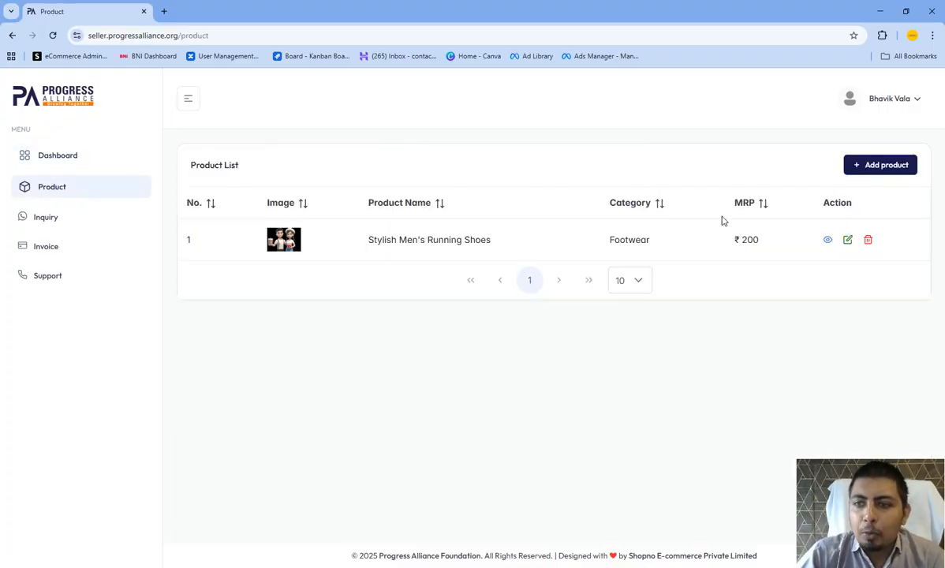
pyautogui.click(871, 175)
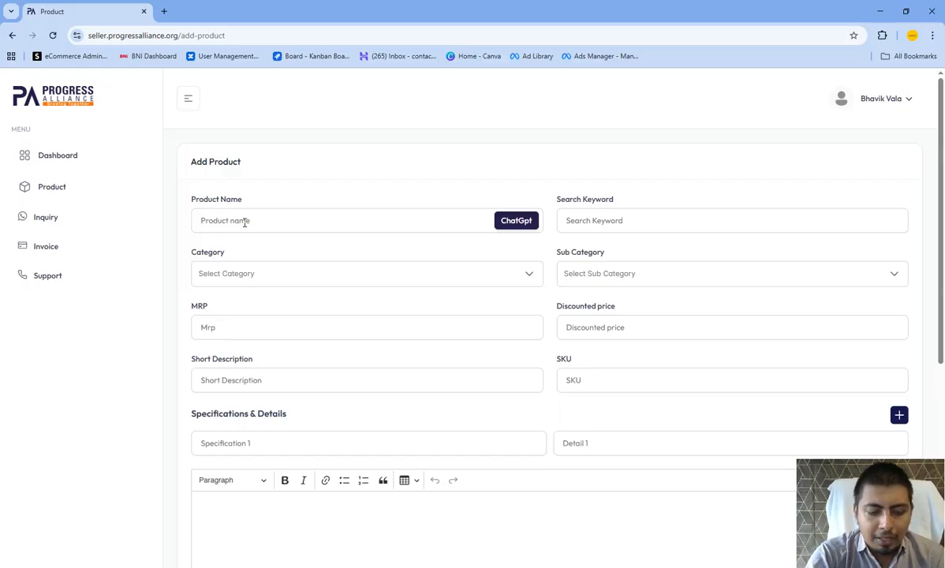
pyautogui.scroll(-5, 245, 221)
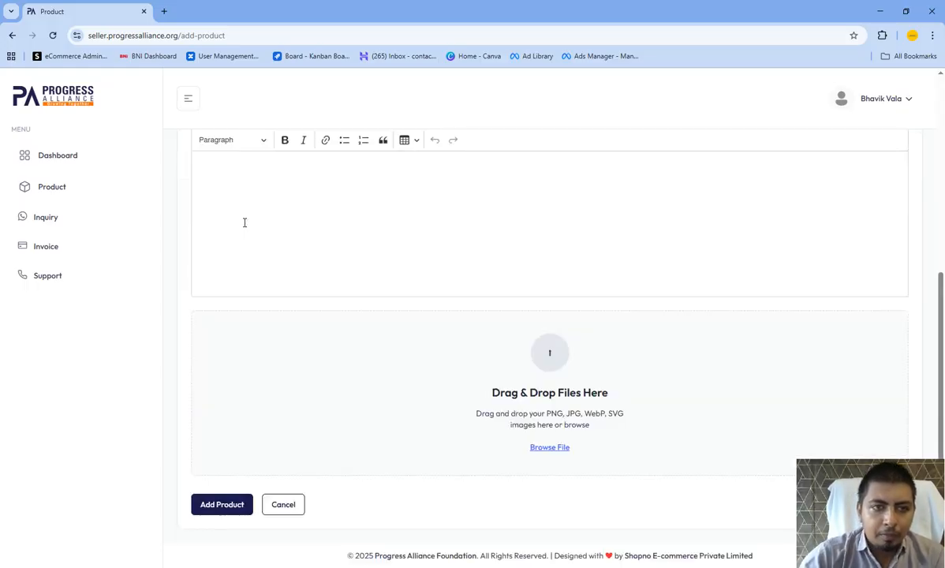
pyautogui.scroll(5, 244, 221)
pyautogui.click(243, 220)
pyautogui.write('We')
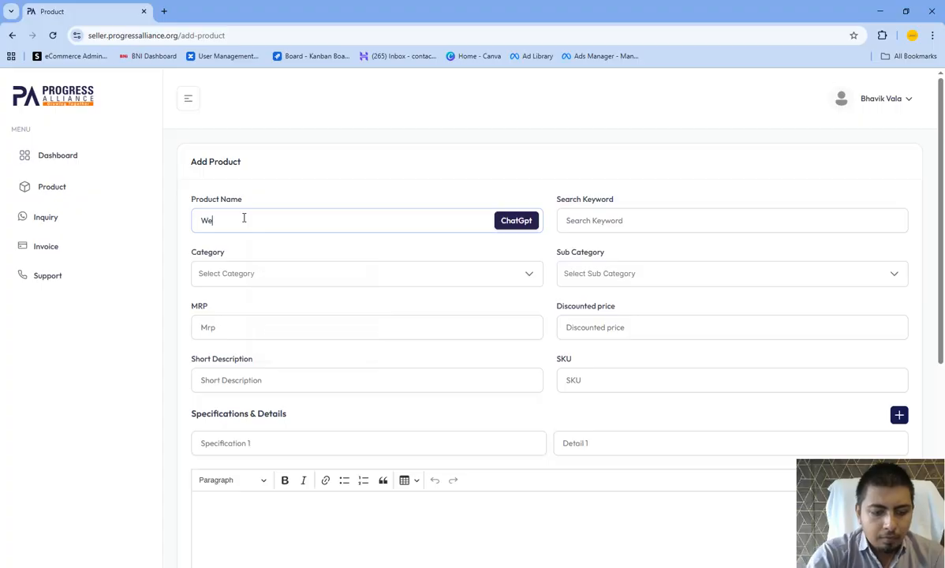
pyautogui.write('bsite')
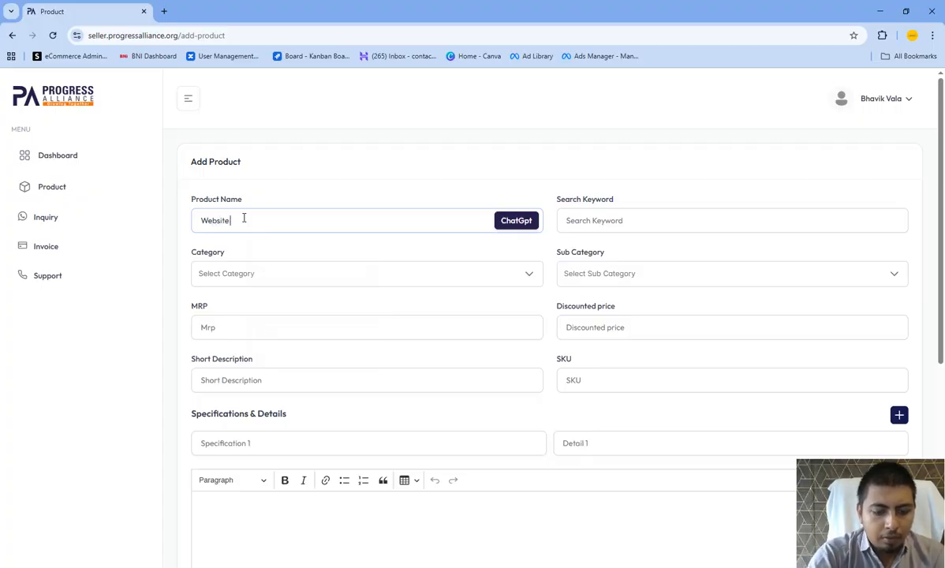
pyautogui.write(' Design')
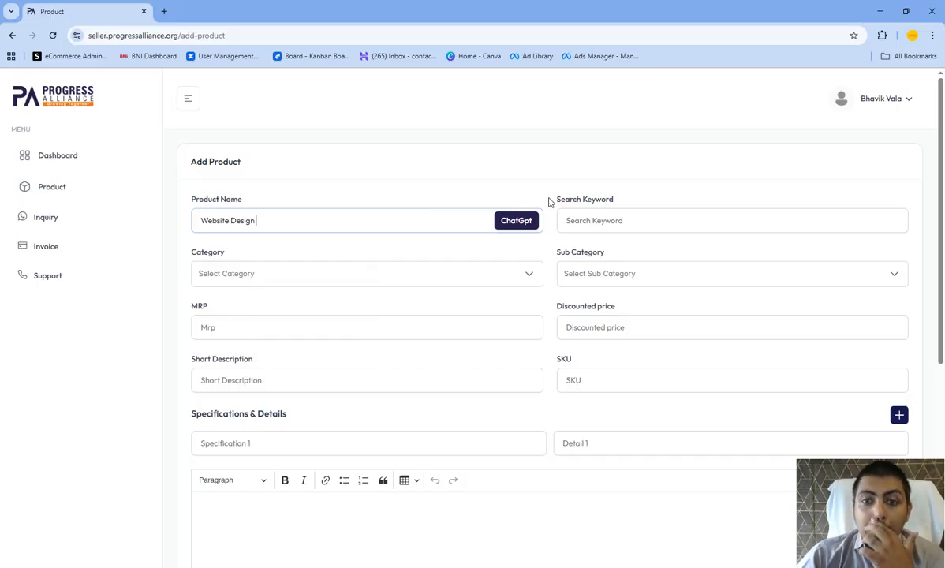
# - Generate the product's keywords, category, descriptions and specifications from its name with the ChatGpt function
pyautogui.scroll(-3, 540, 237)
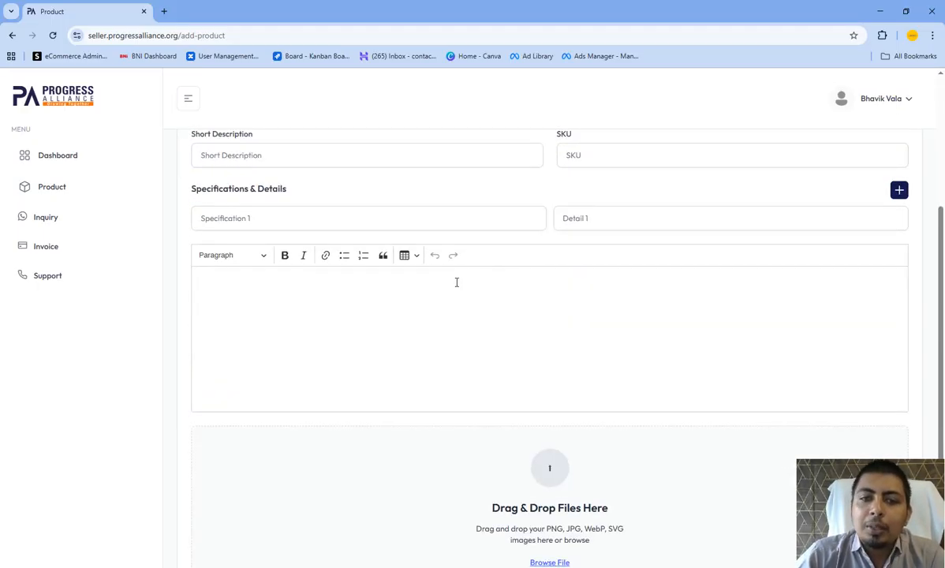
pyautogui.scroll(-2, 473, 272)
pyautogui.scroll(2, 501, 264)
pyautogui.scroll(3, 494, 281)
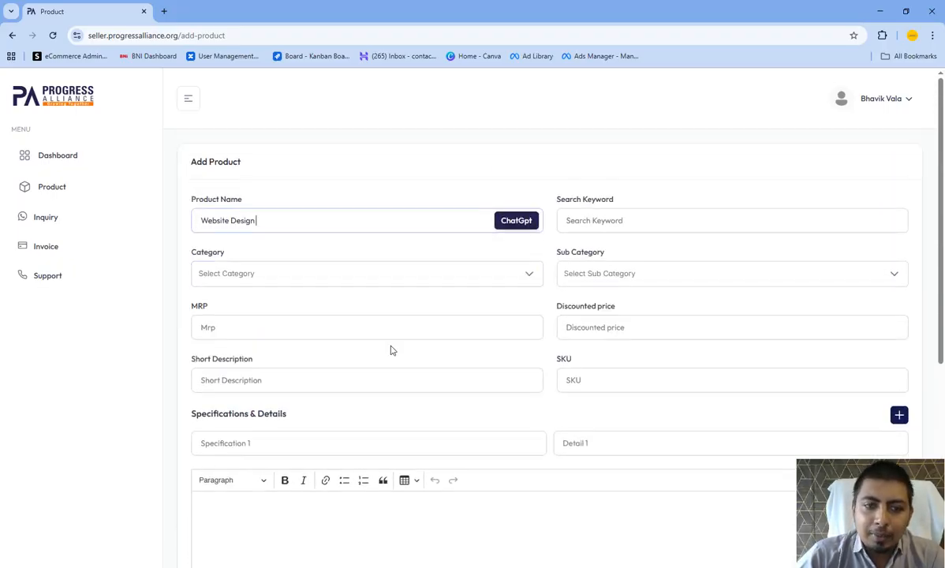
pyautogui.scroll(-3, 552, 276)
pyautogui.scroll(3, 547, 276)
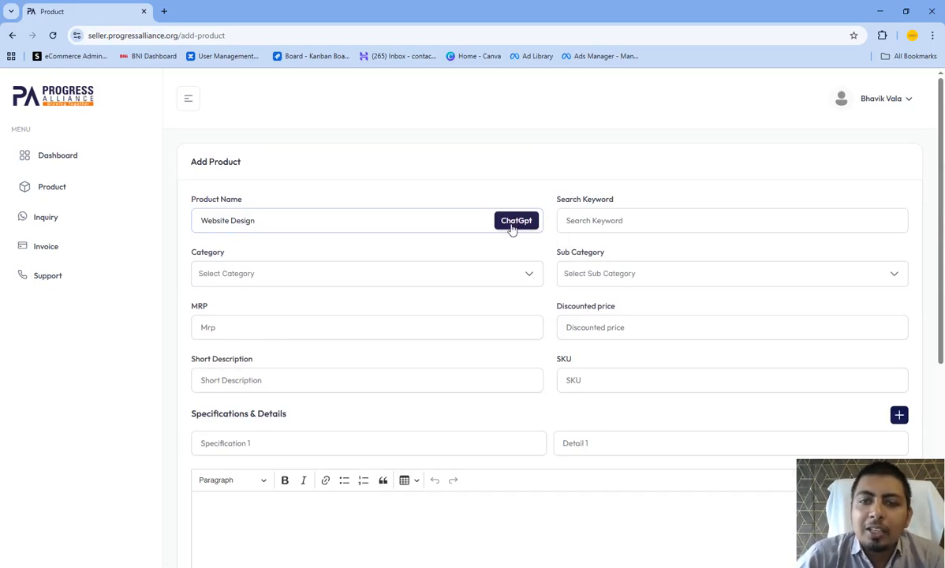
pyautogui.click(519, 227)
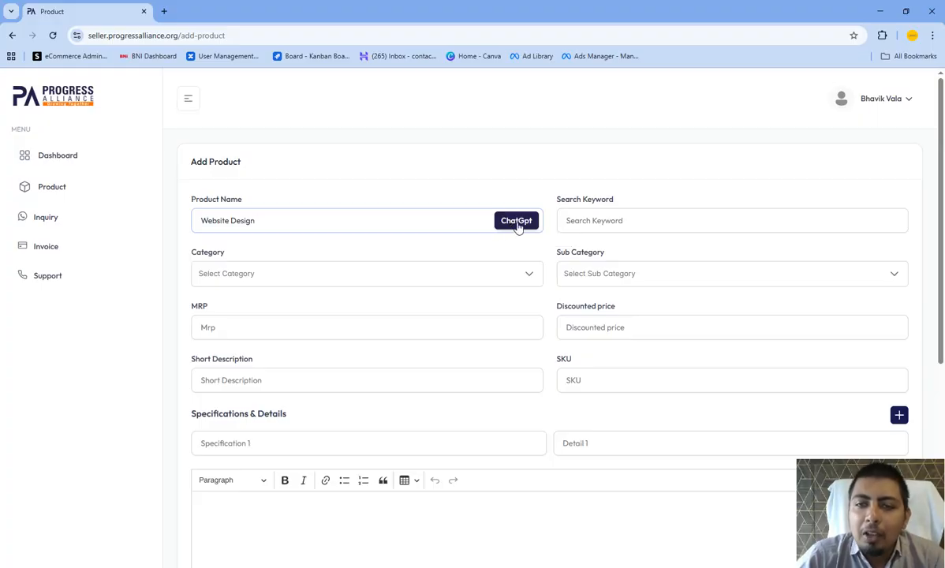
pyautogui.click(519, 222)
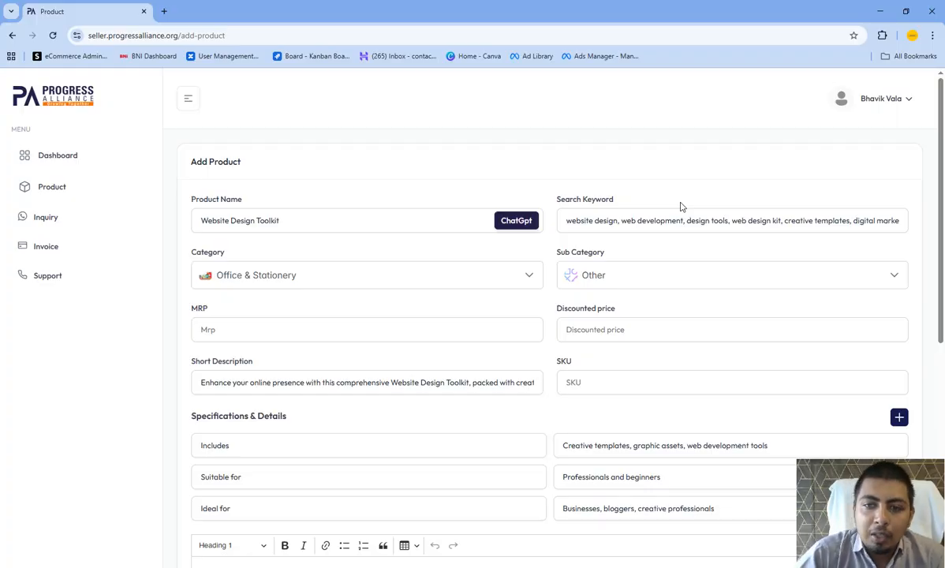
# - Review the generated specifications, long description and product name in the Add Product form
pyautogui.scroll(-3, 329, 283)
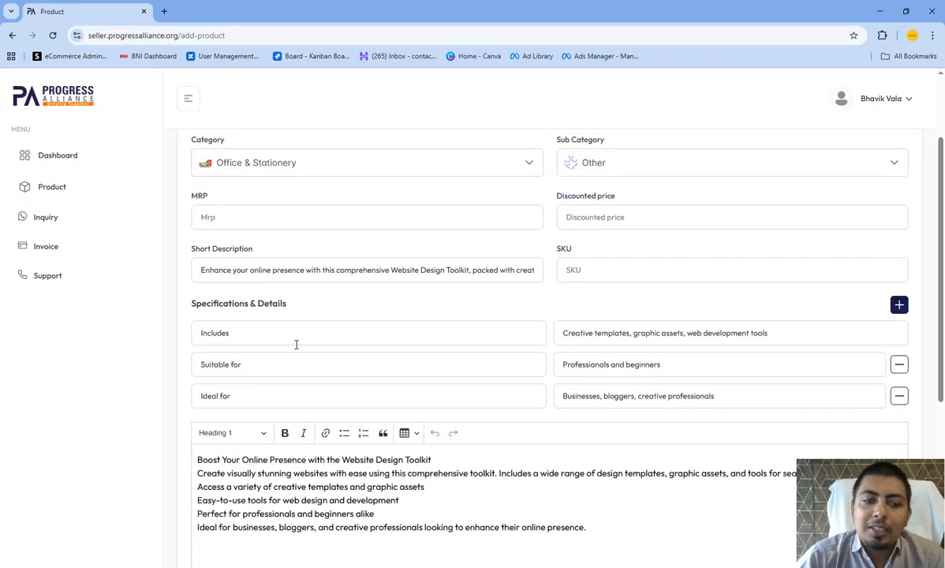
pyautogui.scroll(-3, 368, 345)
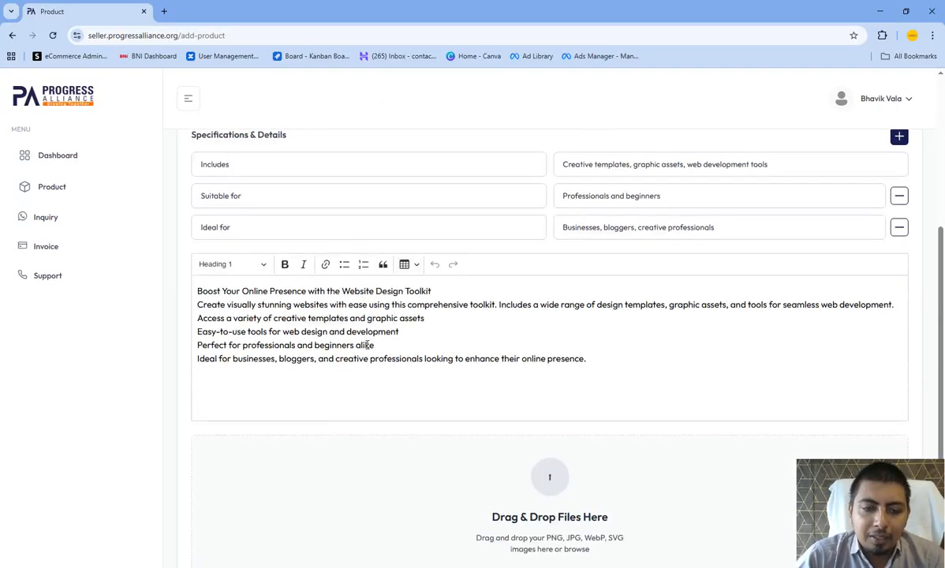
pyautogui.moveTo(596, 362); pyautogui.dragTo(196, 289)
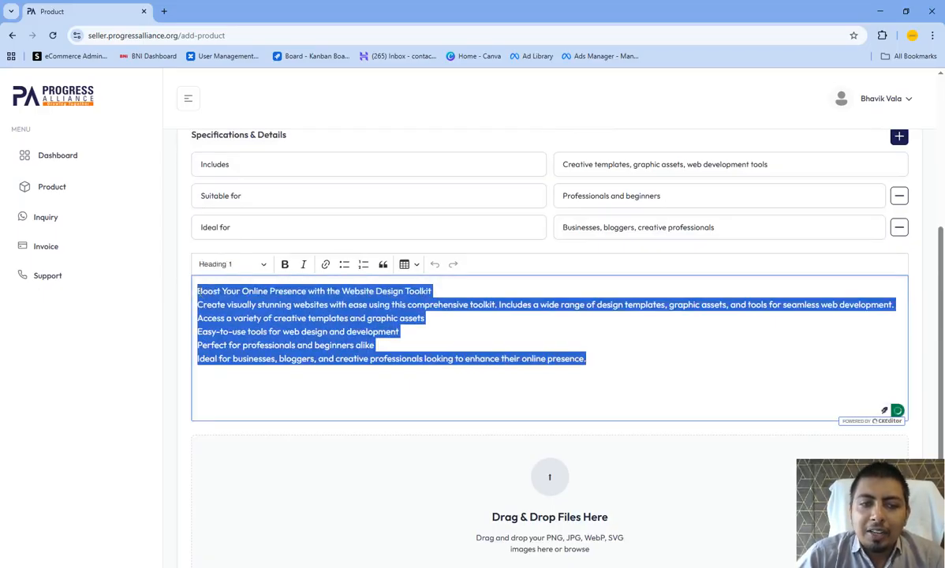
pyautogui.scroll(5, 339, 272)
pyautogui.scroll(1, 564, 237)
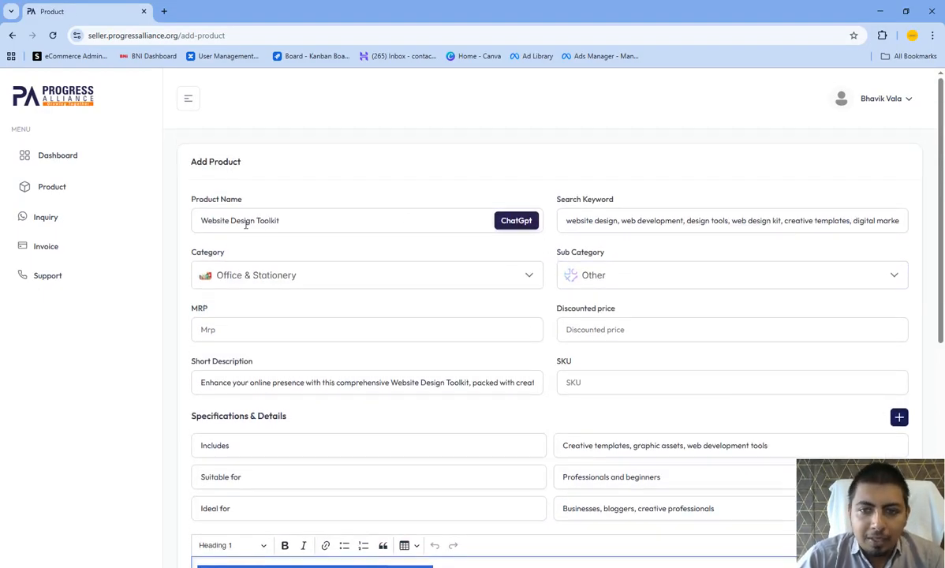
pyautogui.click(305, 225)
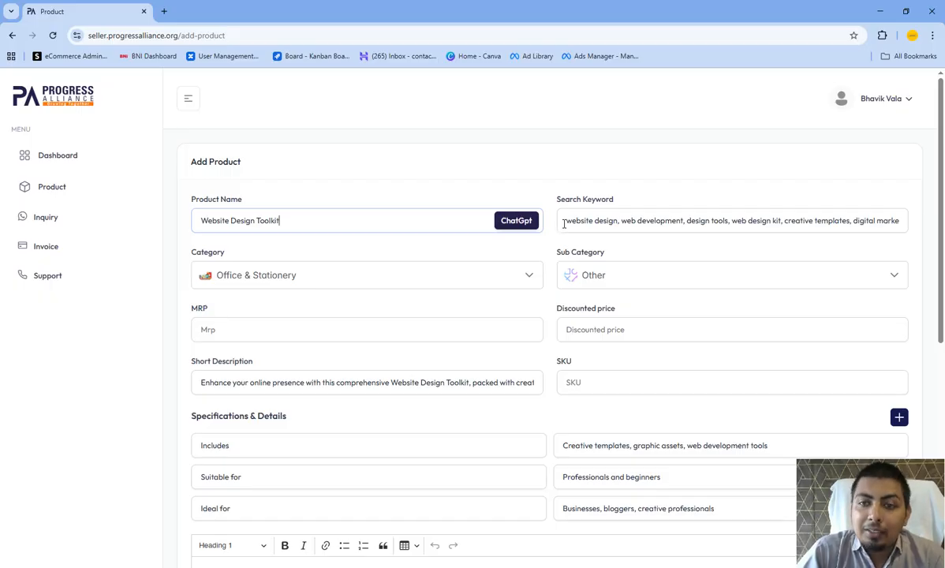
pyautogui.scroll(-2, 257, 230)
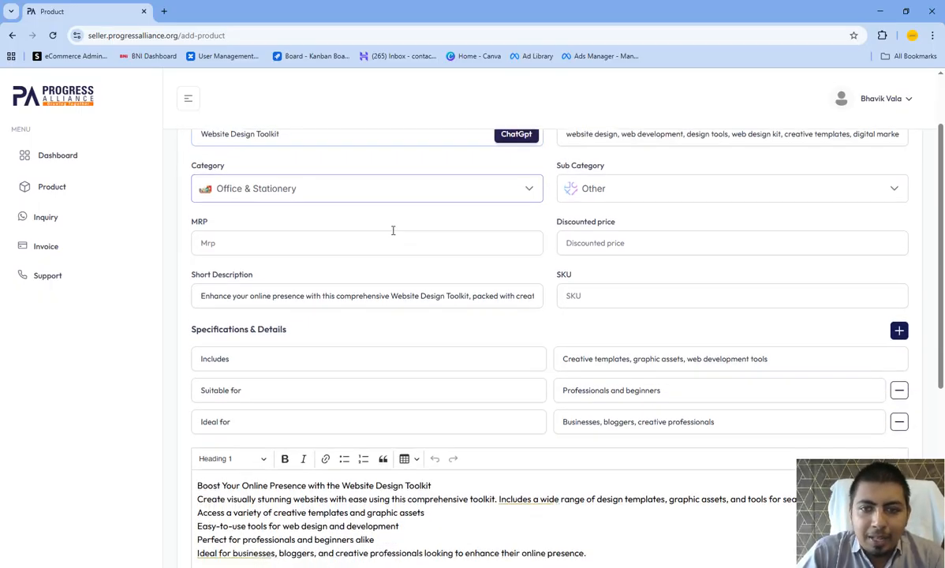
pyautogui.scroll(-1, 393, 231)
pyautogui.click(310, 211)
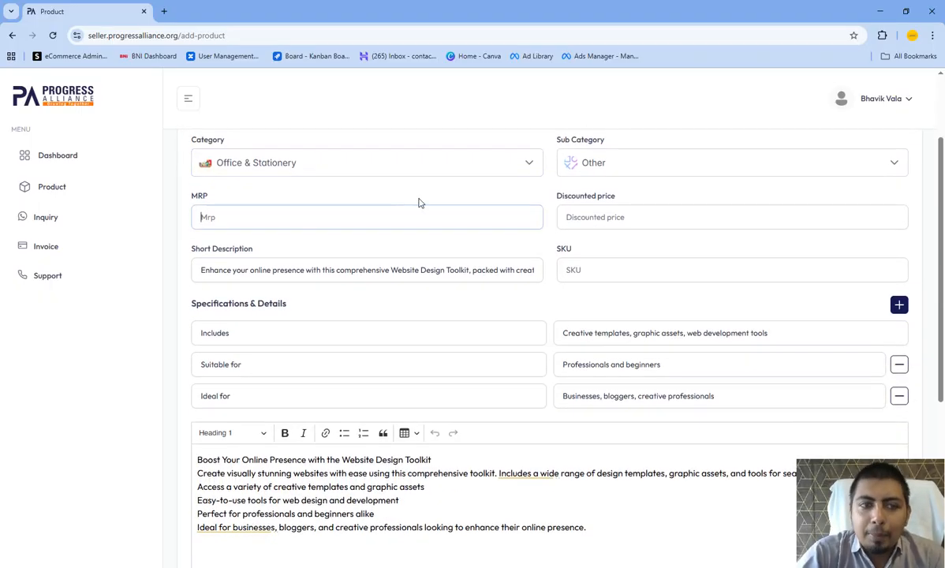
# - Examine the generated search keywords one by one, such as website design, web development and design tools
pyautogui.scroll(3, 419, 203)
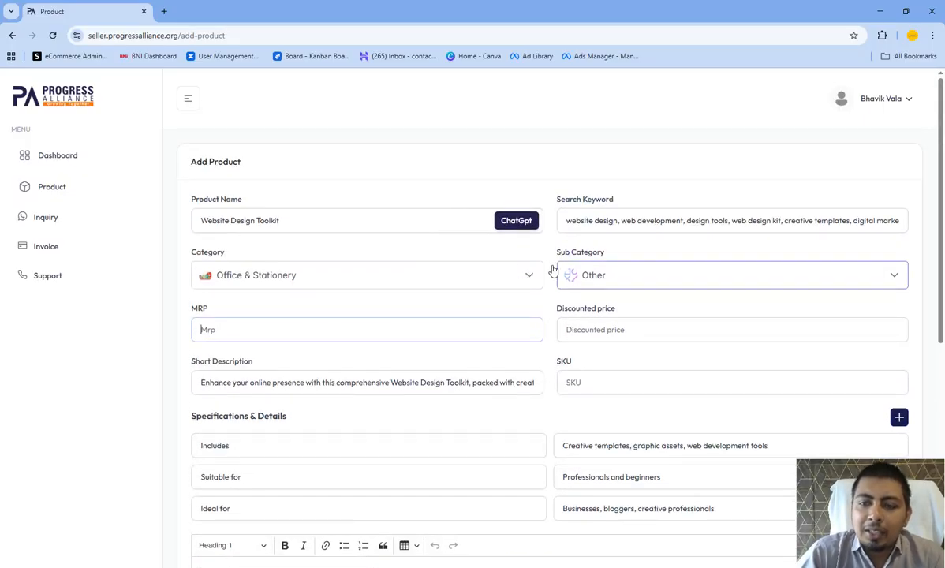
pyautogui.moveTo(568, 221); pyautogui.dragTo(618, 221)
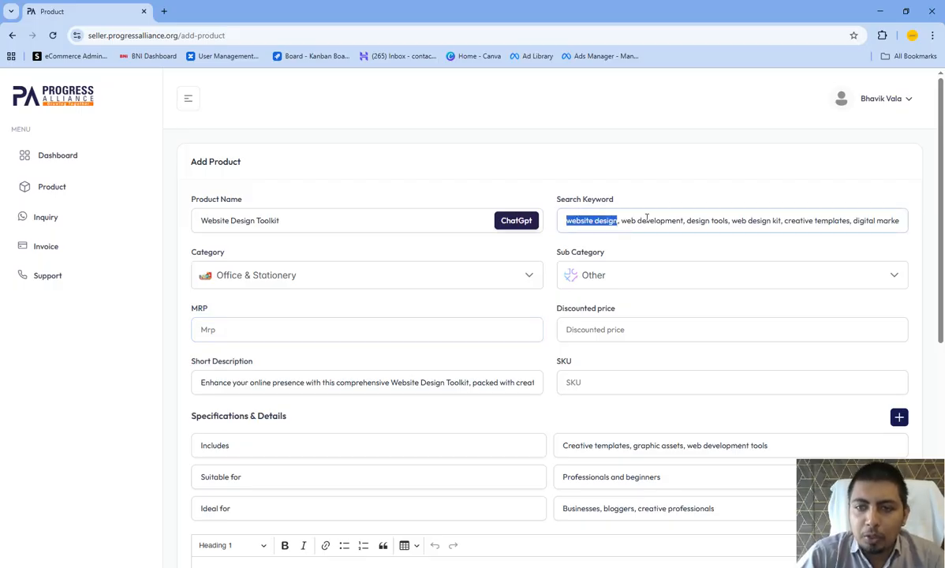
pyautogui.click(647, 221)
pyautogui.moveTo(622, 221); pyautogui.dragTo(684, 223)
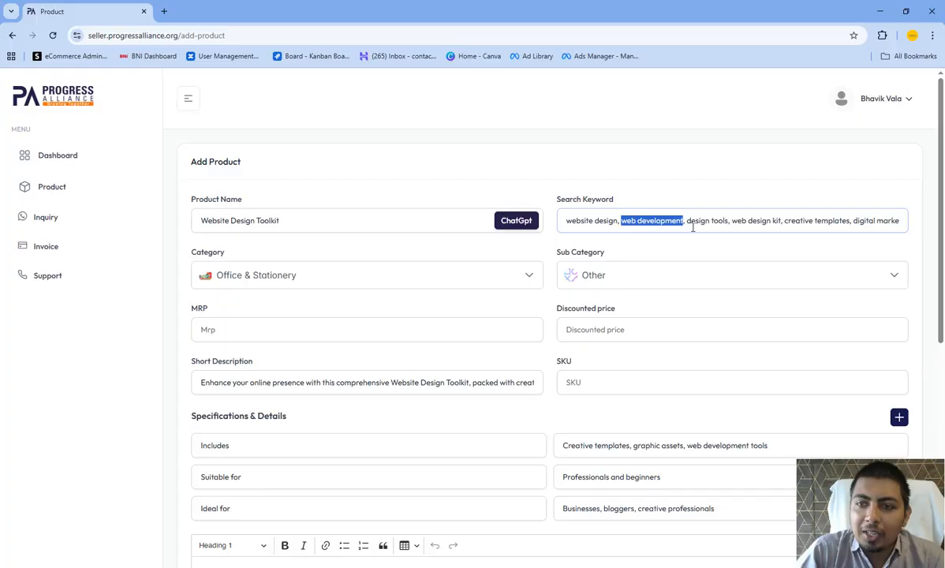
pyautogui.moveTo(687, 221); pyautogui.dragTo(808, 221)
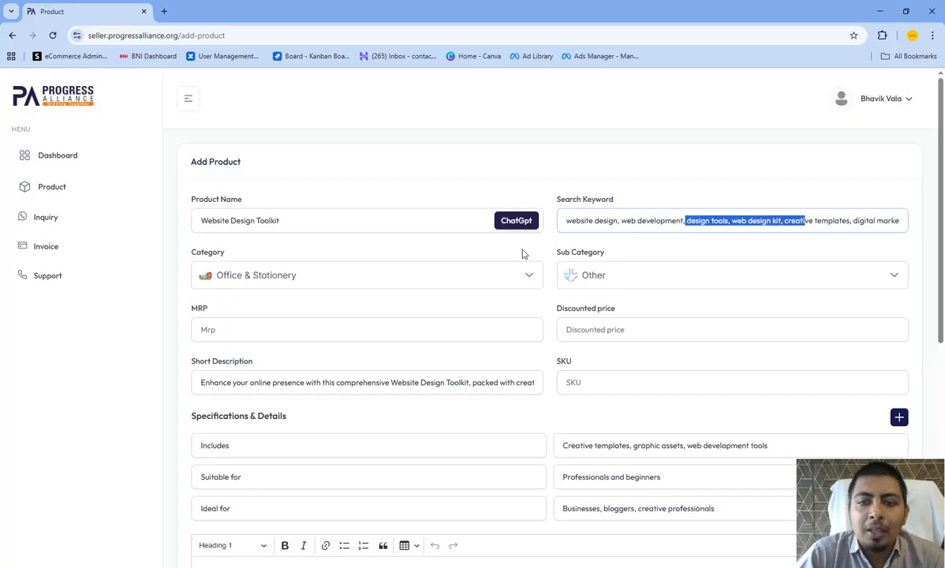
pyautogui.scroll(-2, 300, 266)
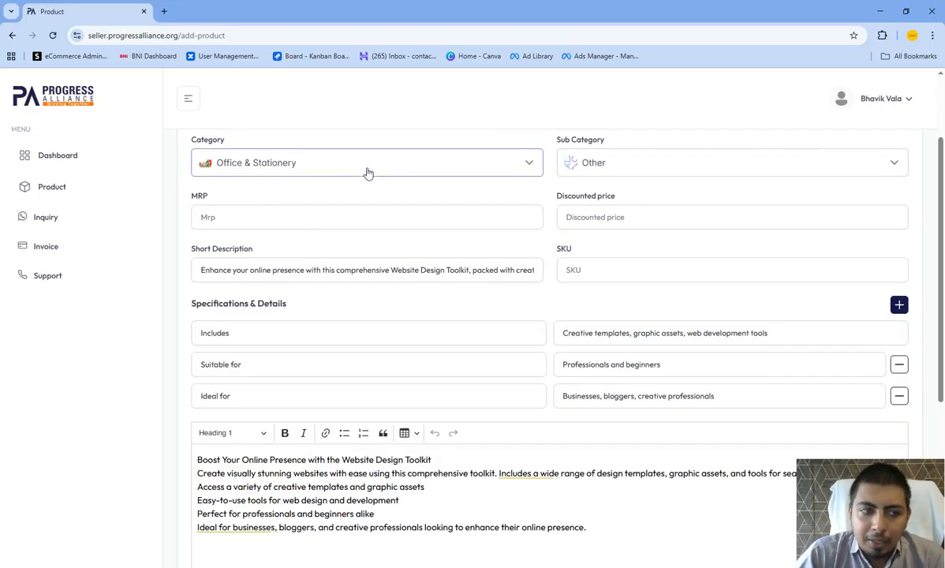
# - Look through the support page's issue types for the Category Not Found option, without choosing any
pyautogui.click(108, 277)
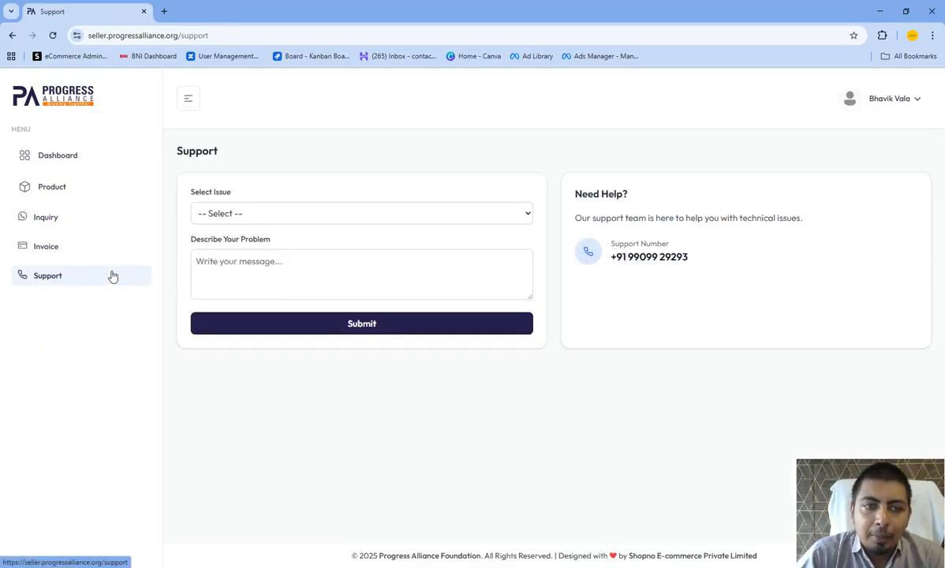
pyautogui.click(258, 213)
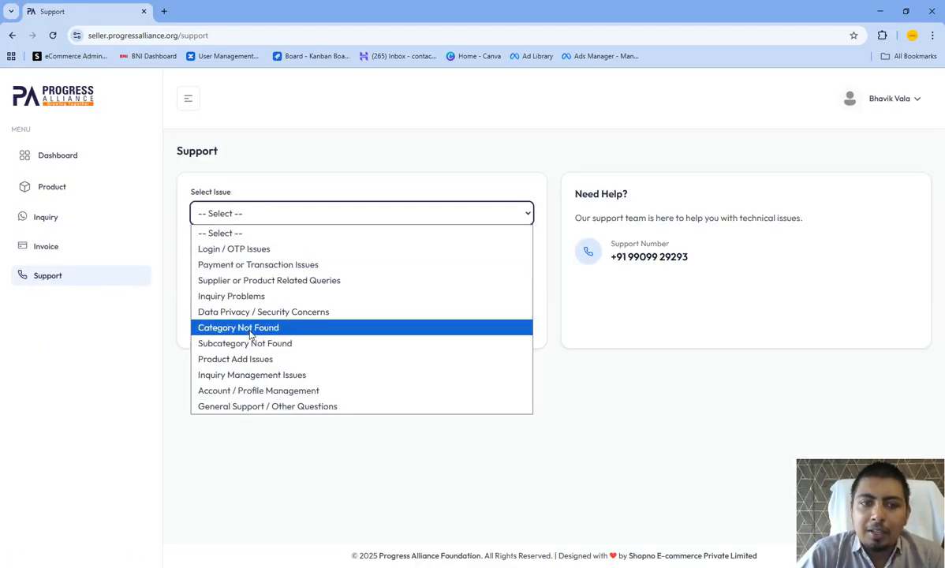
pyautogui.click(358, 228)
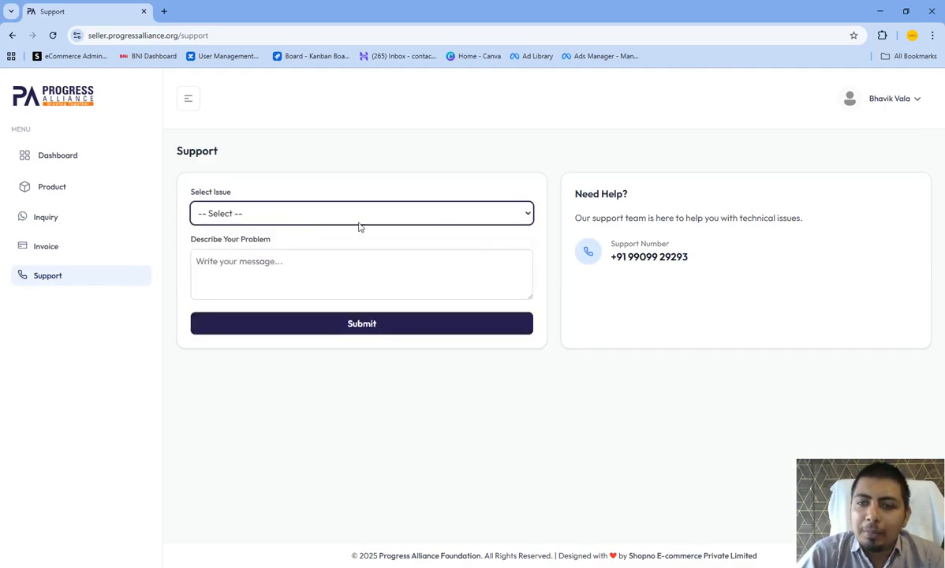
# - Start a new product again from the product list and name it Website Design
pyautogui.click(89, 189)
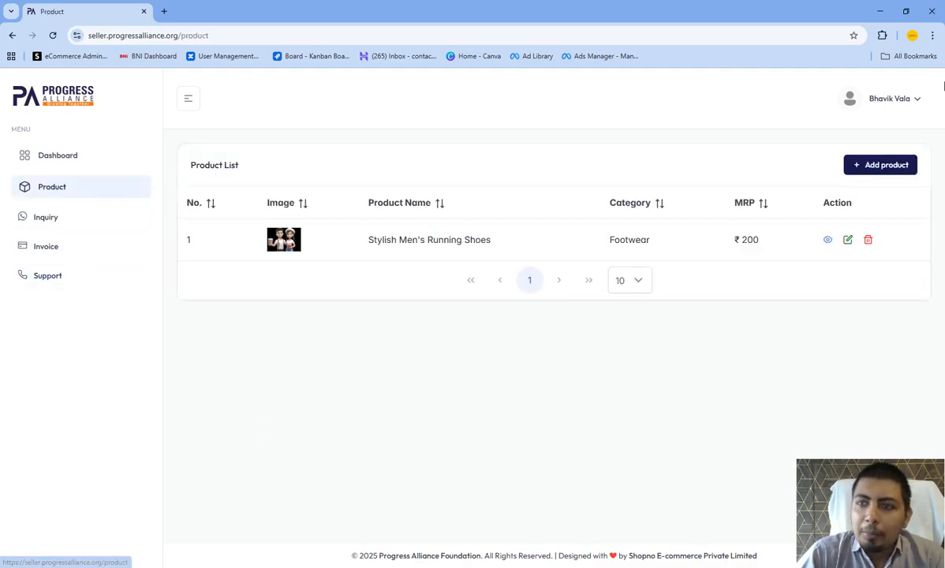
pyautogui.click(883, 168)
pyautogui.click(235, 220)
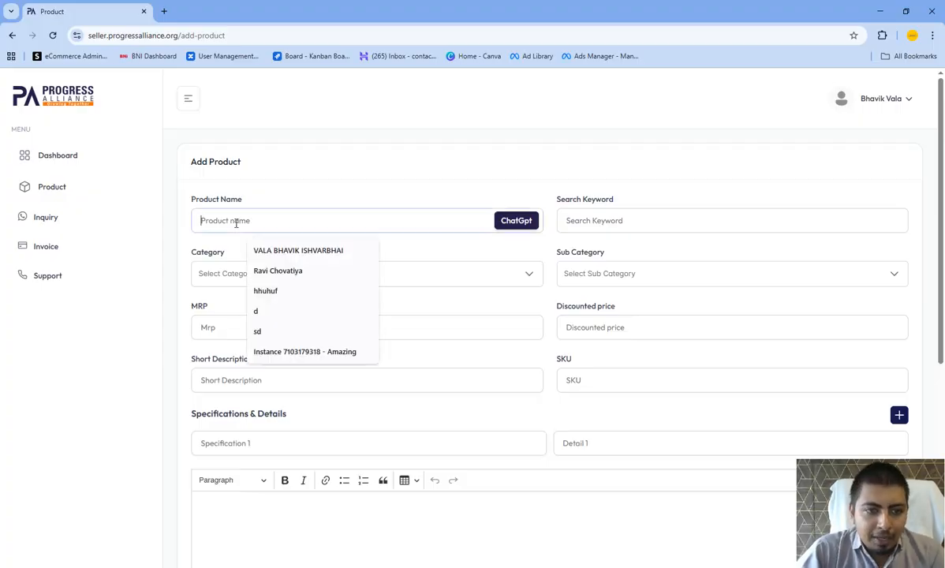
pyautogui.write('Website')
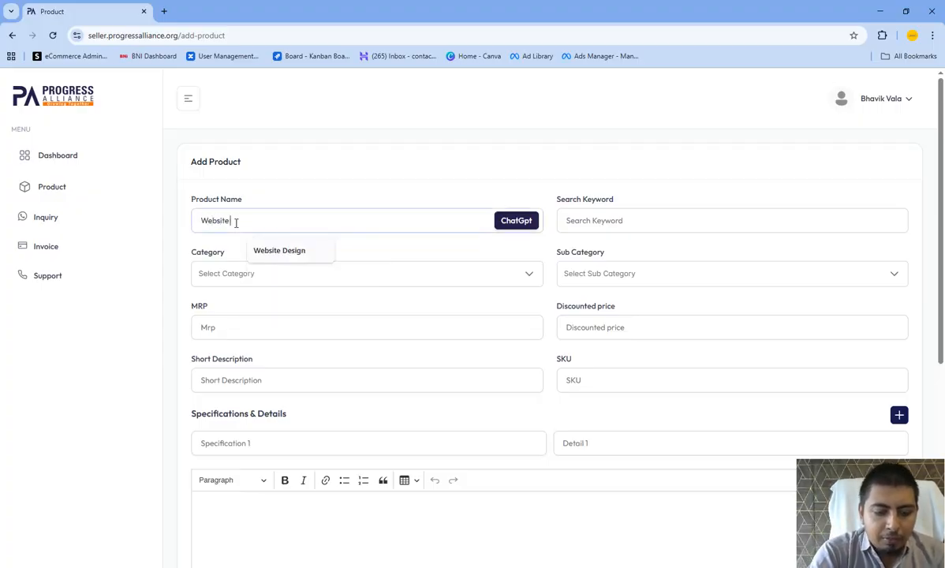
pyautogui.write(' De')
pyautogui.press('BackSpace')
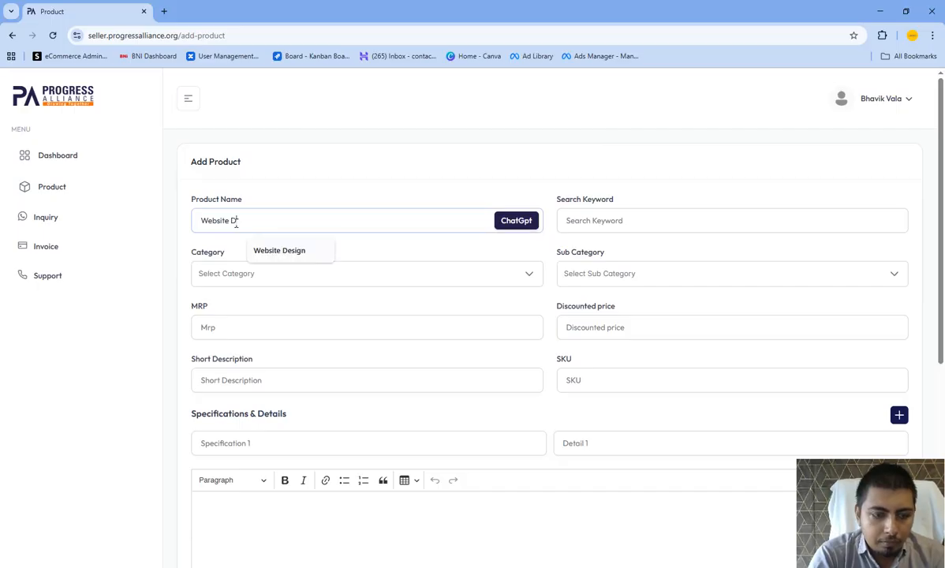
pyautogui.click(284, 251)
# - Fill in the new product's keywords, category, descriptions and specifications with the ChatGpt function
pyautogui.click(533, 223)
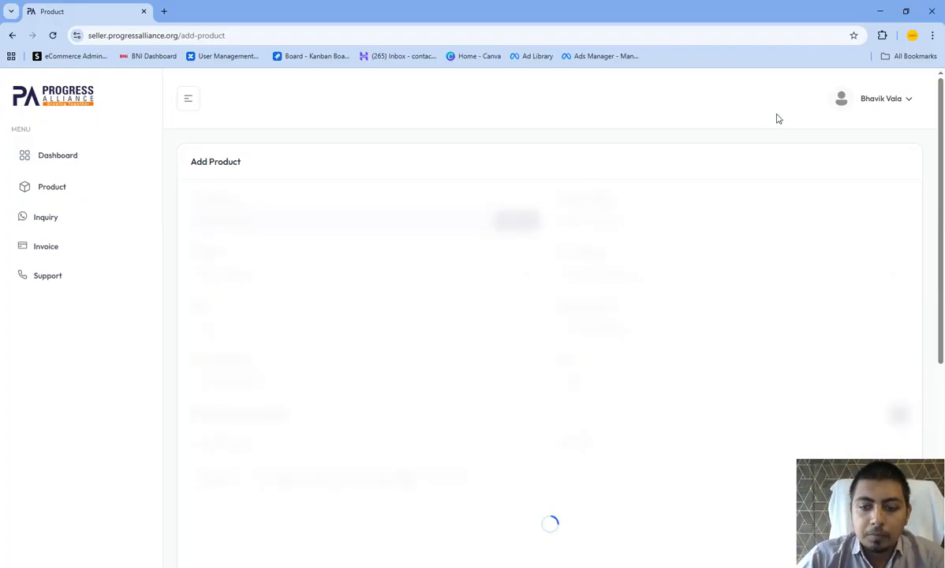
pyautogui.scroll(3, 322, 275)
pyautogui.scroll(-2, 250, 167)
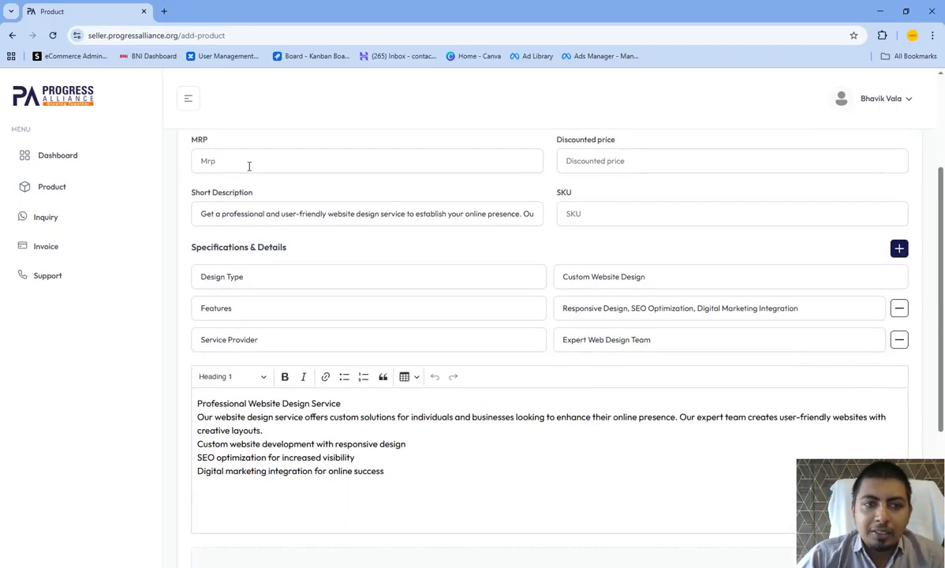
# - Set the product's MRP to 10000 and its discounted price to 7000, leaving the SKU empty
pyautogui.click(235, 158)
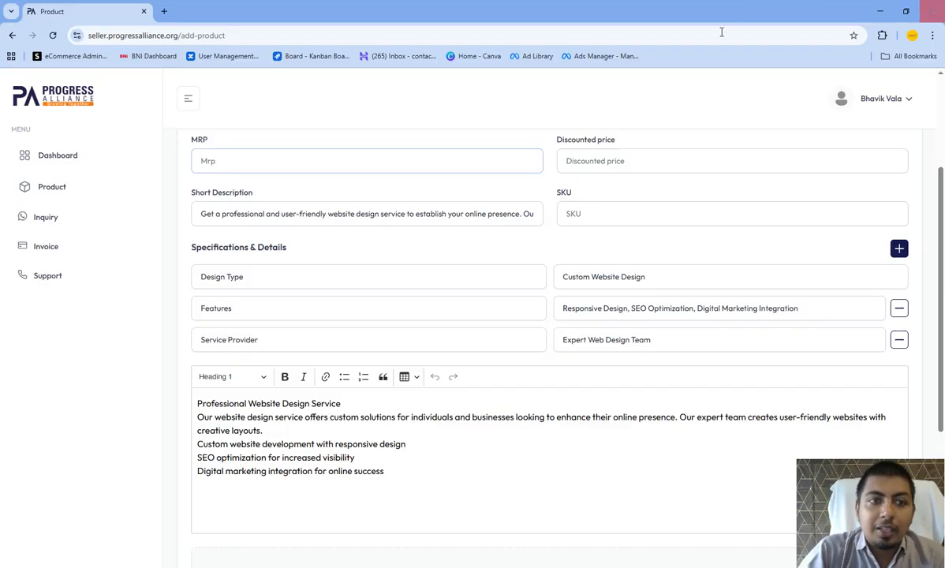
pyautogui.scroll(2, 617, 103)
pyautogui.write('10000')
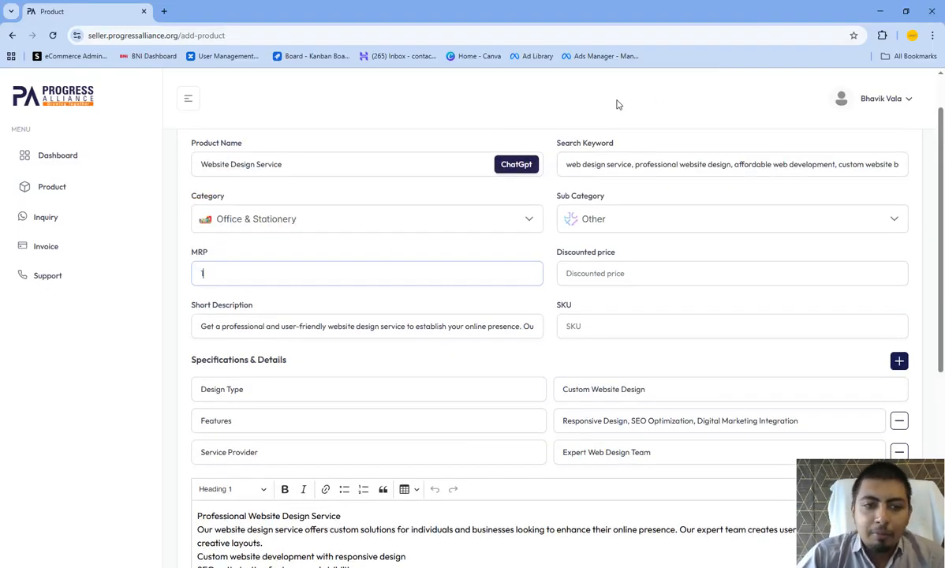
pyautogui.click(604, 273)
pyautogui.write('7000')
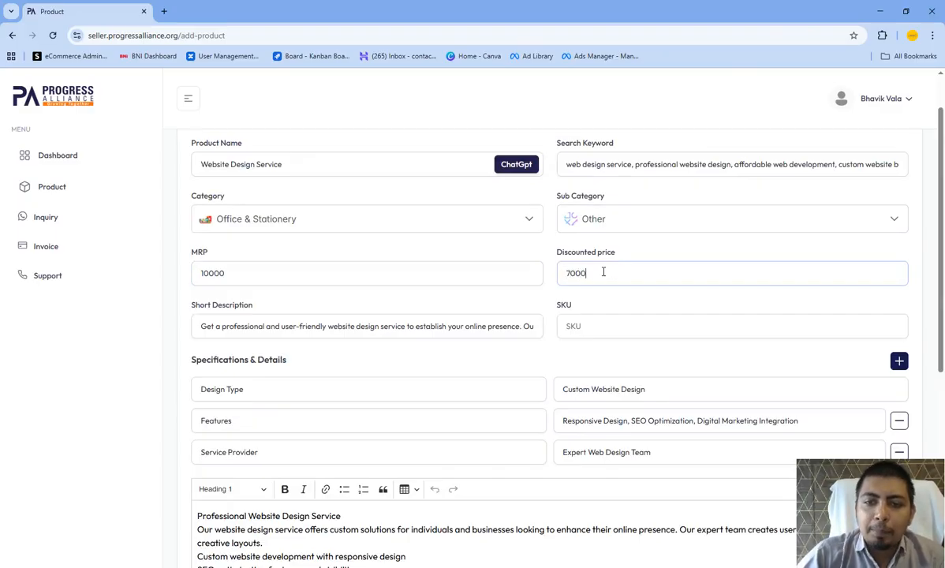
pyautogui.scroll(-1, 604, 272)
pyautogui.click(589, 278)
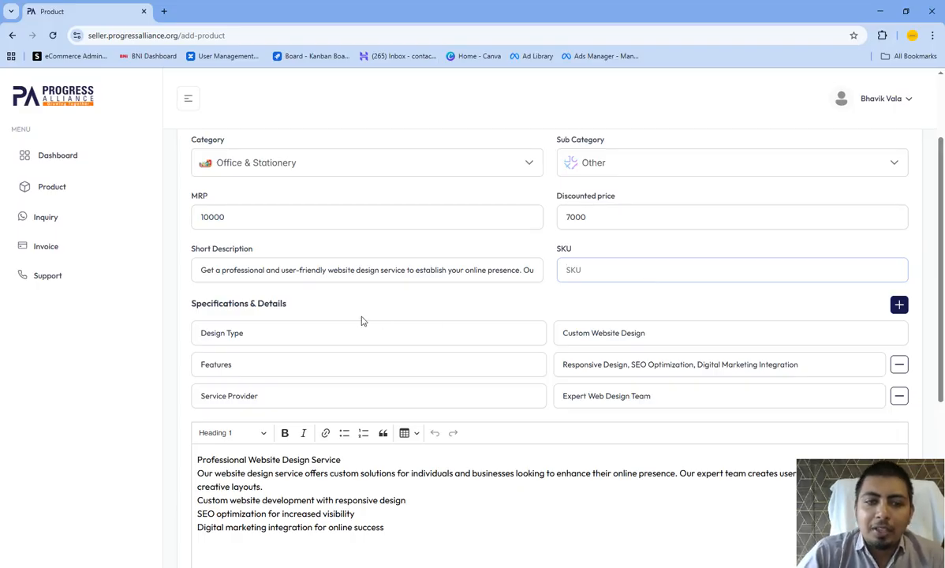
# - Read through the full generated short description of the website design service
pyautogui.scroll(-2, 363, 321)
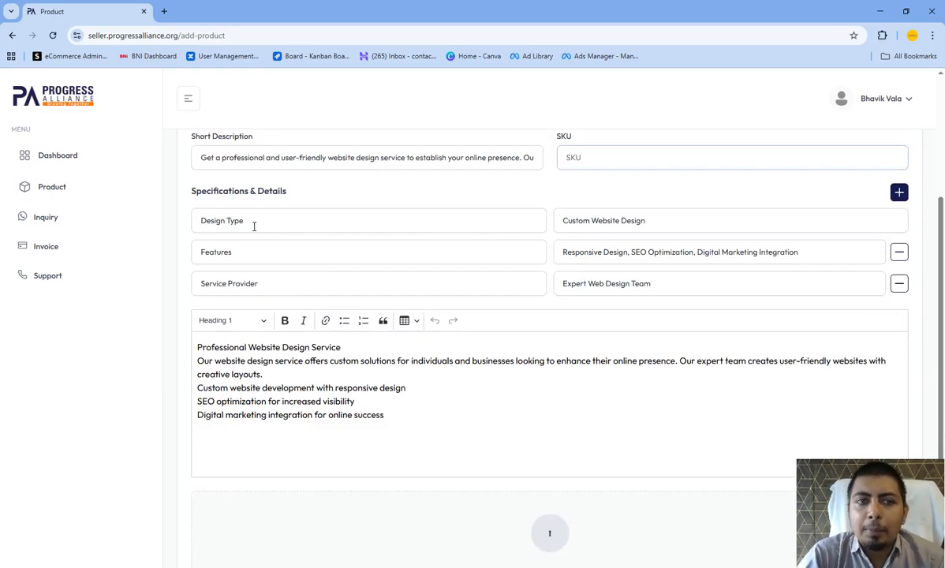
pyautogui.scroll(2, 255, 226)
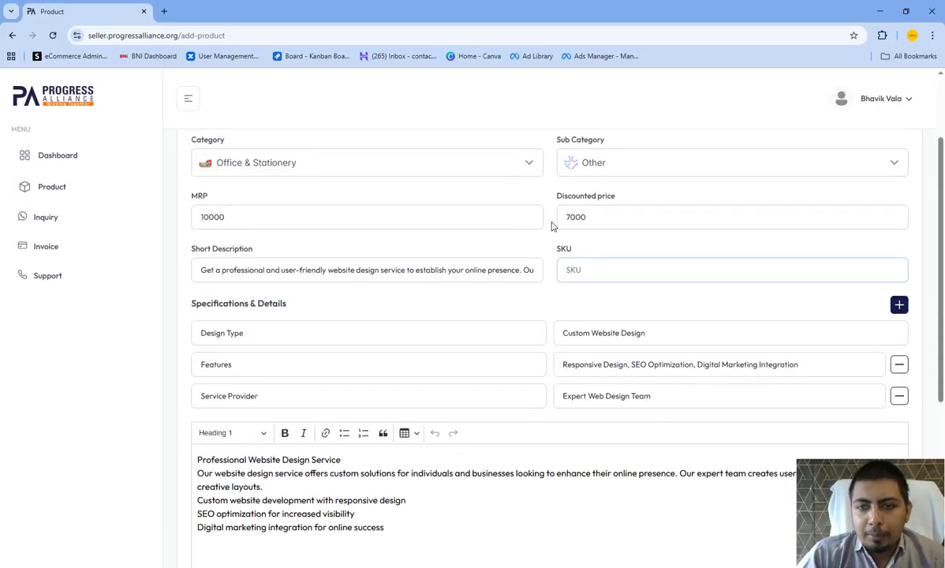
pyautogui.moveTo(194, 251); pyautogui.dragTo(253, 253)
pyautogui.click(228, 266)
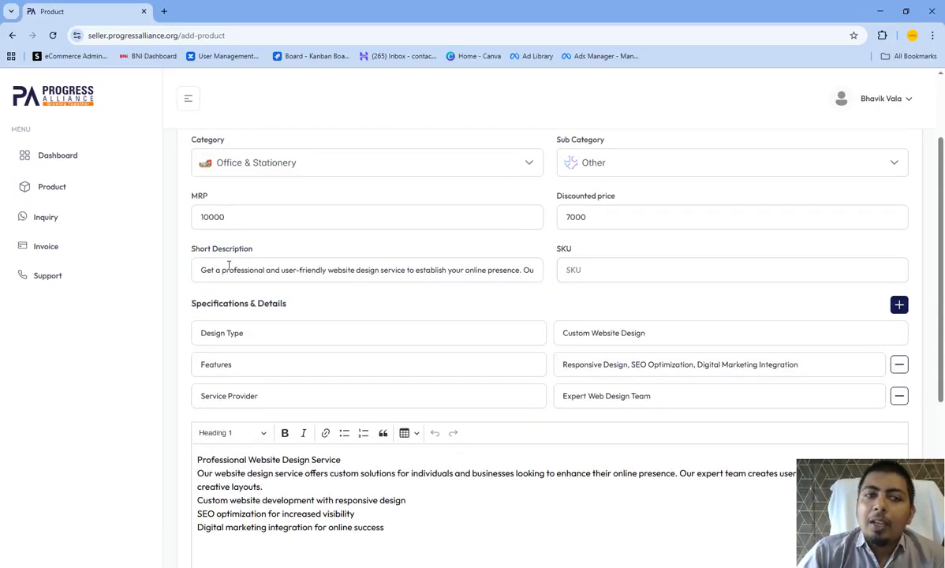
pyautogui.moveTo(201, 269); pyautogui.dragTo(549, 274)
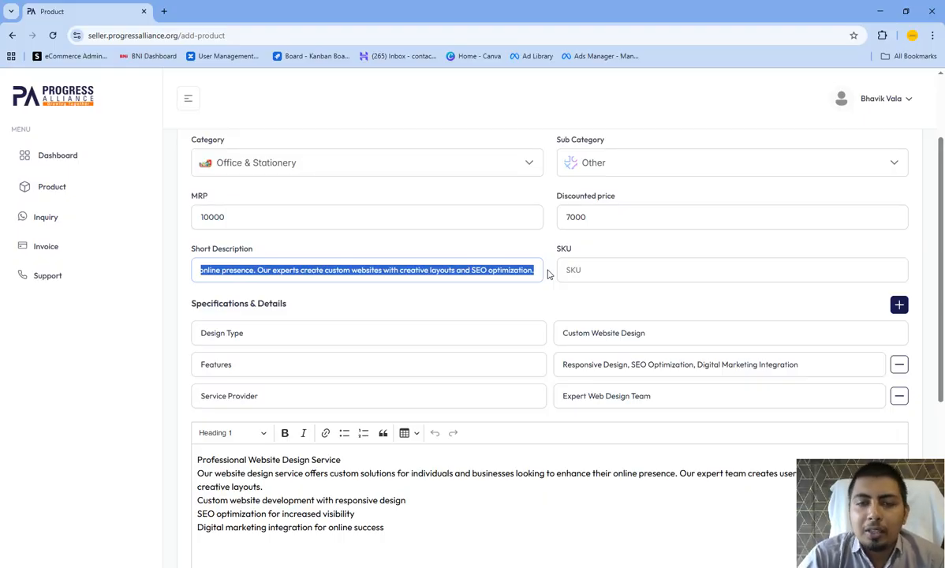
pyautogui.press('Left')
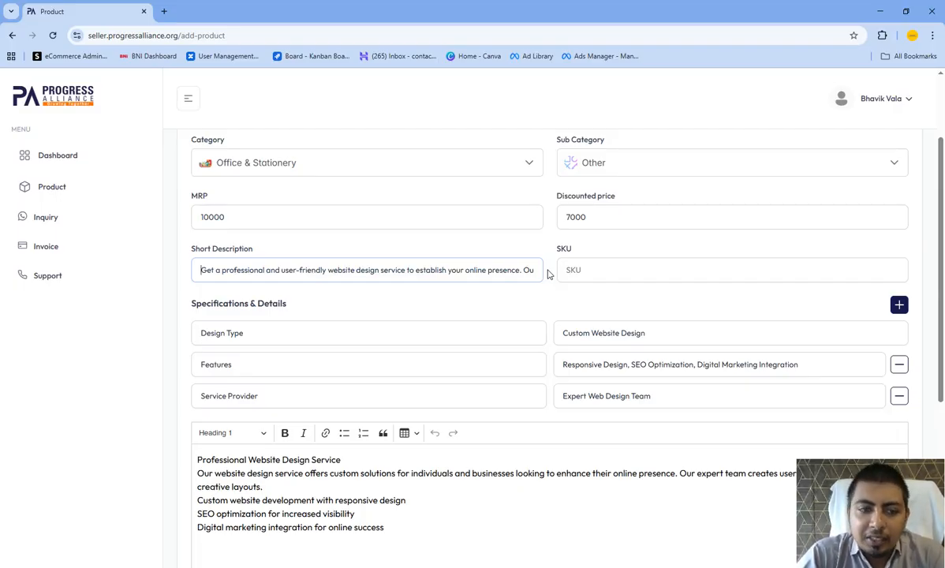
# - Add two more specification rows and fill the fourth one with Color as the specification and Black as the detail
pyautogui.scroll(-2, 549, 274)
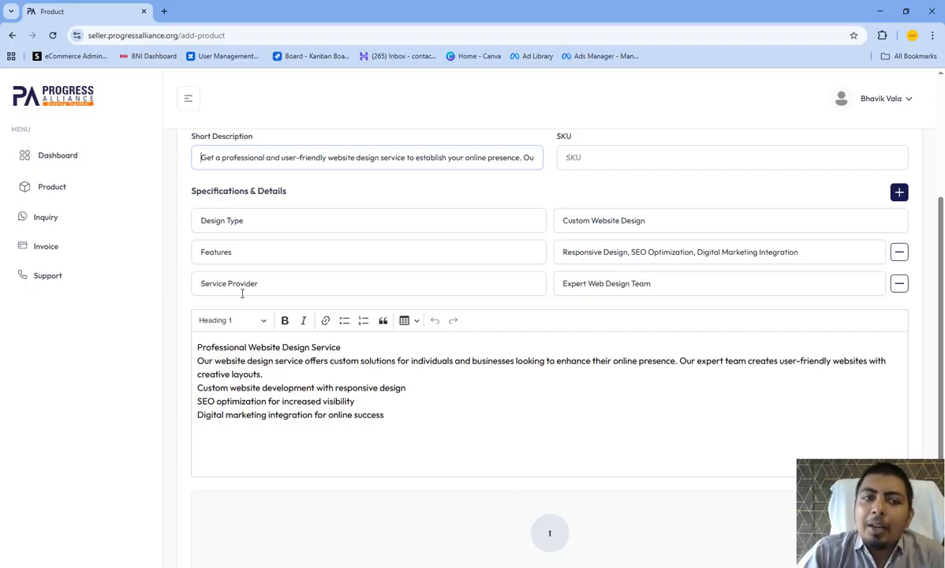
pyautogui.click(900, 194)
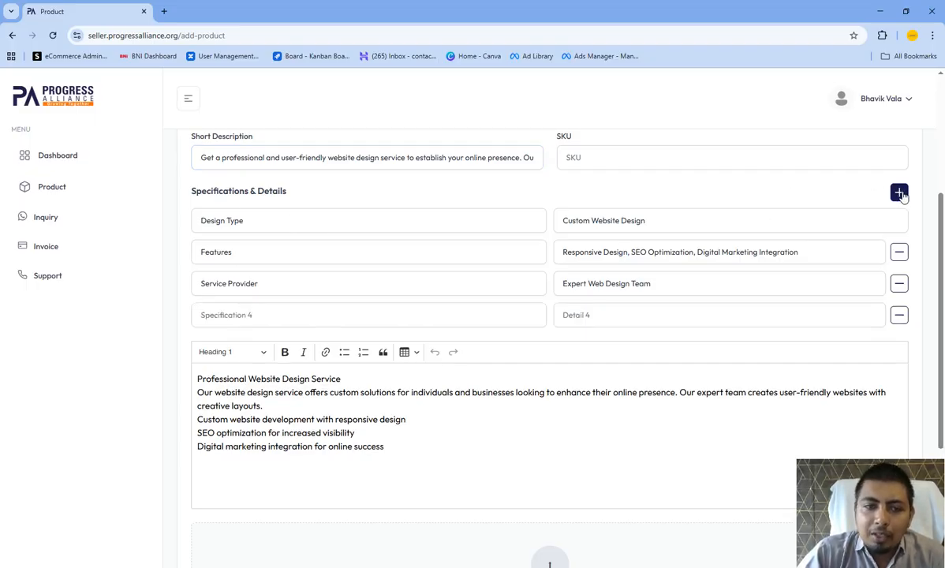
pyautogui.click(902, 195)
pyautogui.click(271, 313)
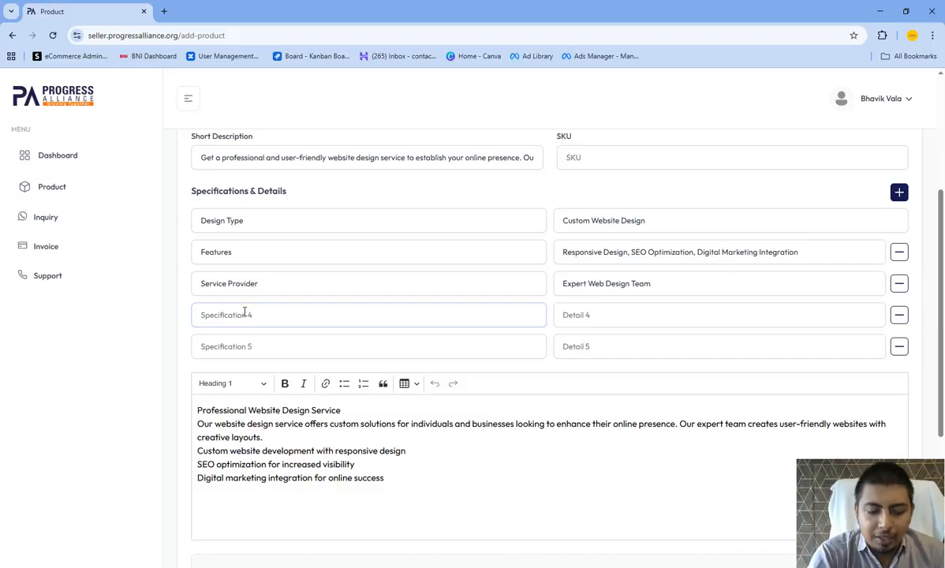
pyautogui.write('Color')
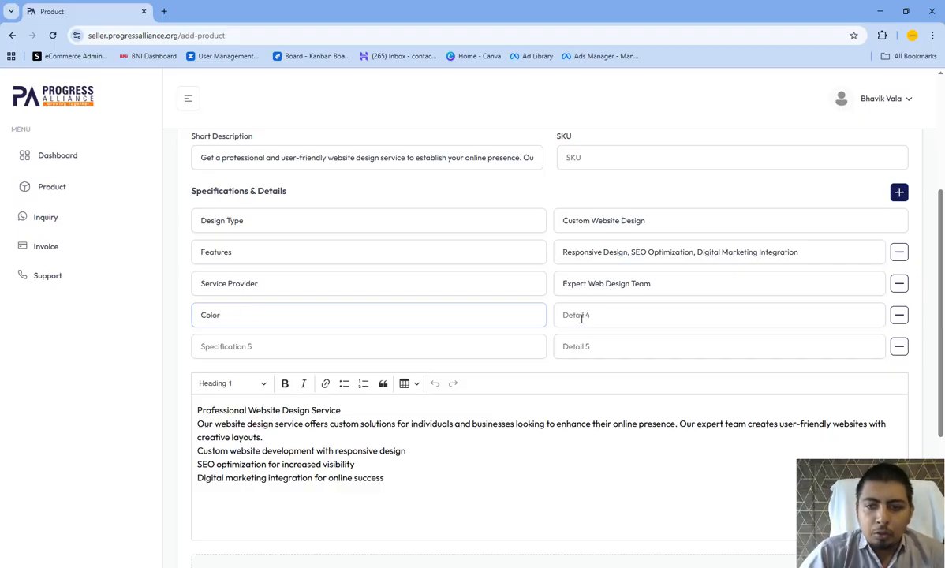
pyautogui.click(575, 315)
pyautogui.write('Black')
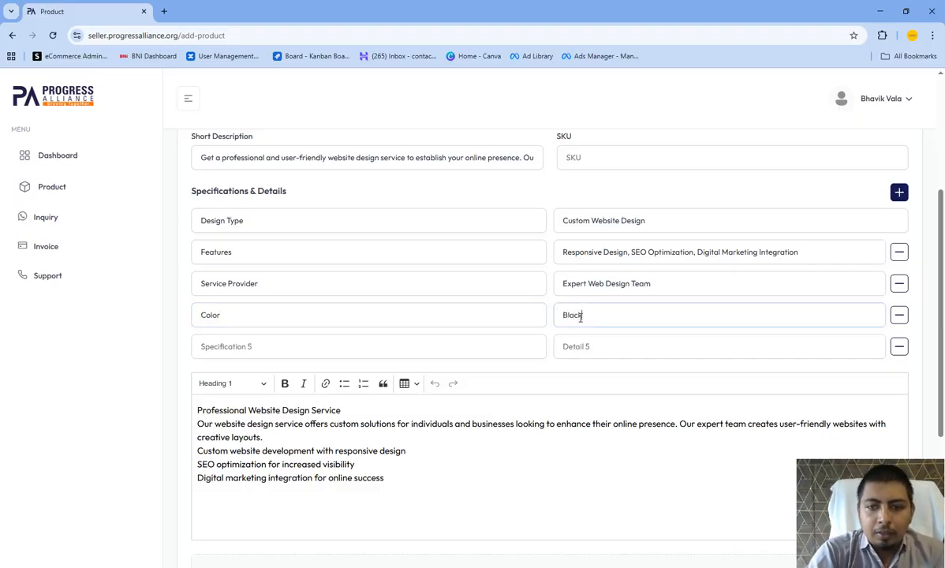
# - Fill the fifth specification row with Size as the specification and XXL as the detail
pyautogui.click(308, 348)
pyautogui.write('Siz')
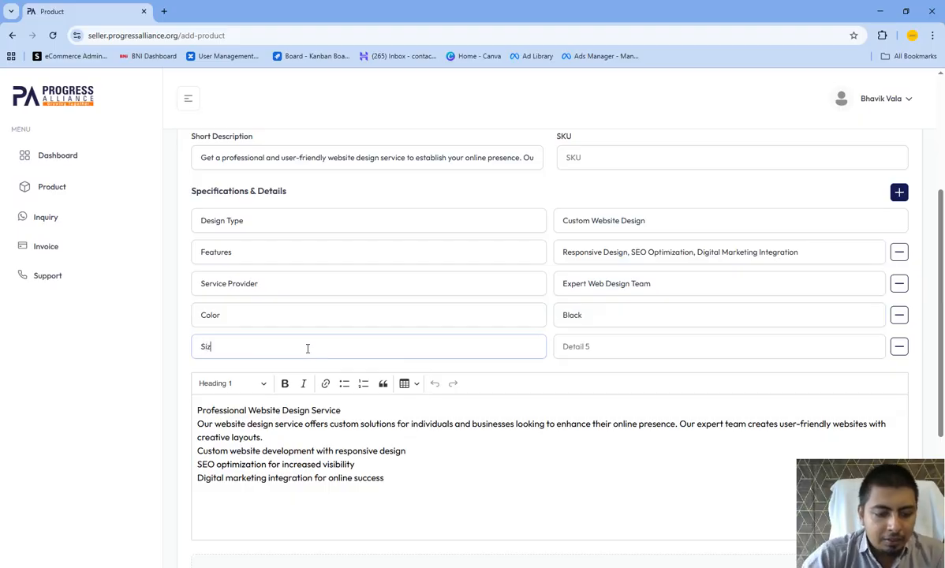
pyautogui.write('e')
pyautogui.click(602, 352)
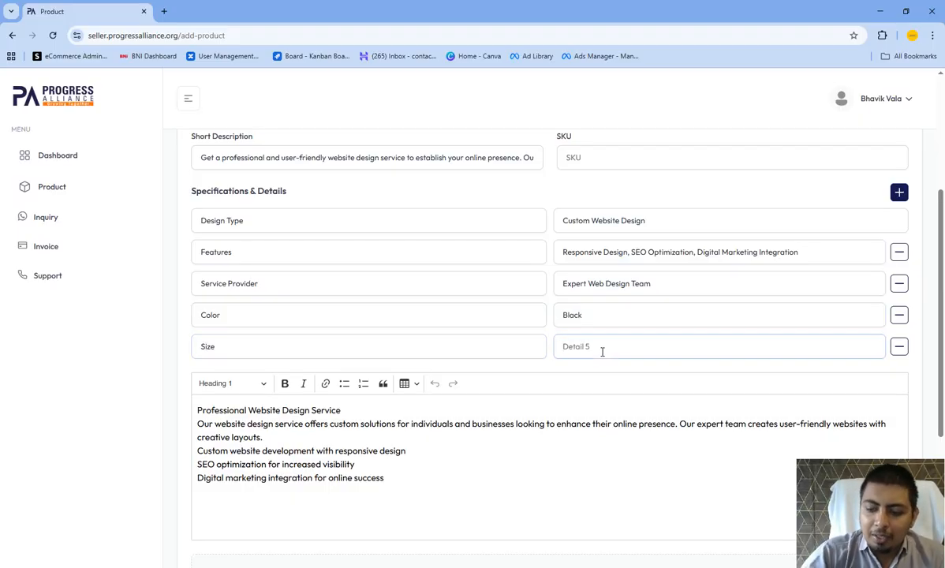
pyautogui.write('XXL')
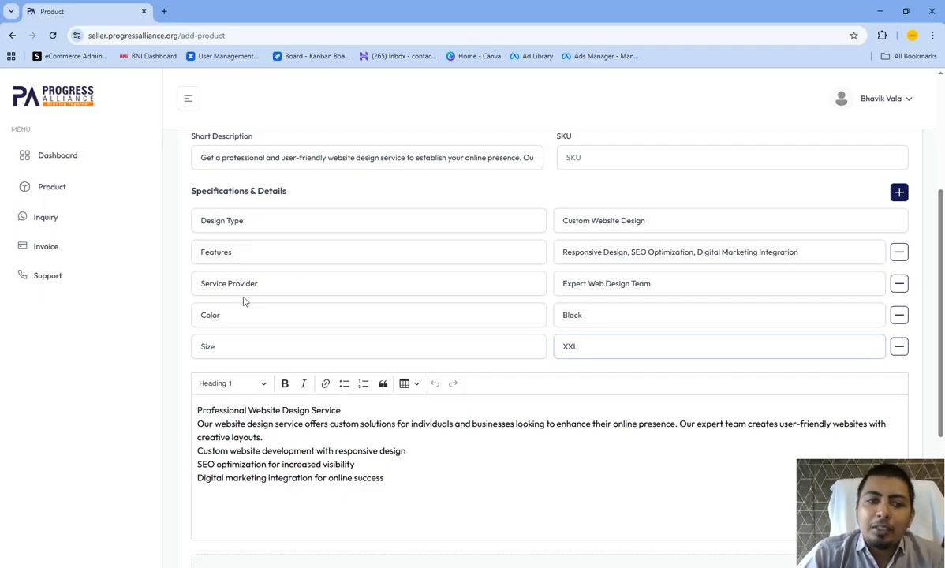
# - Remove the Color and Size rows from the product's specifications
pyautogui.click(899, 315)
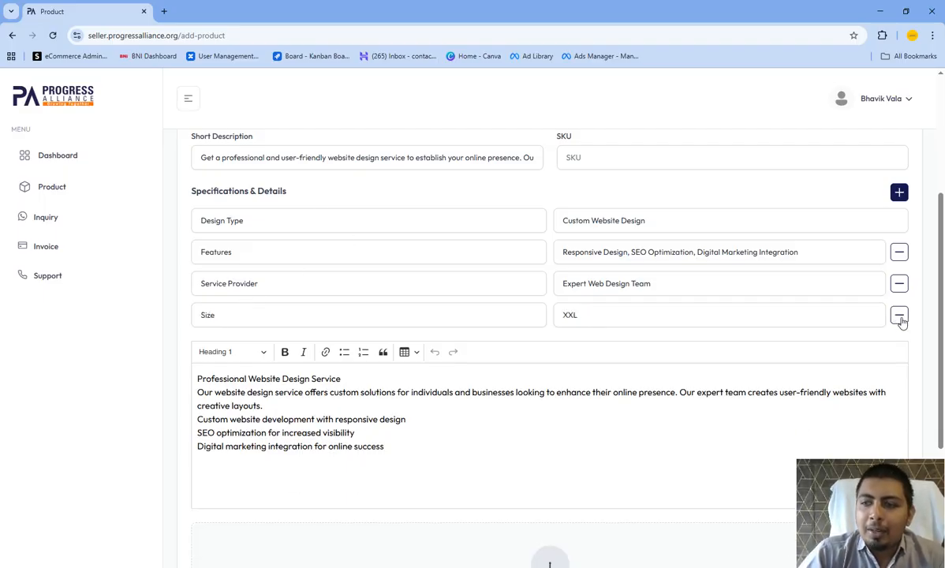
pyautogui.click(899, 315)
# - Review the generated long description of the website design service in the text editor
pyautogui.scroll(-2, 384, 336)
pyautogui.moveTo(384, 335); pyautogui.dragTo(167, 237)
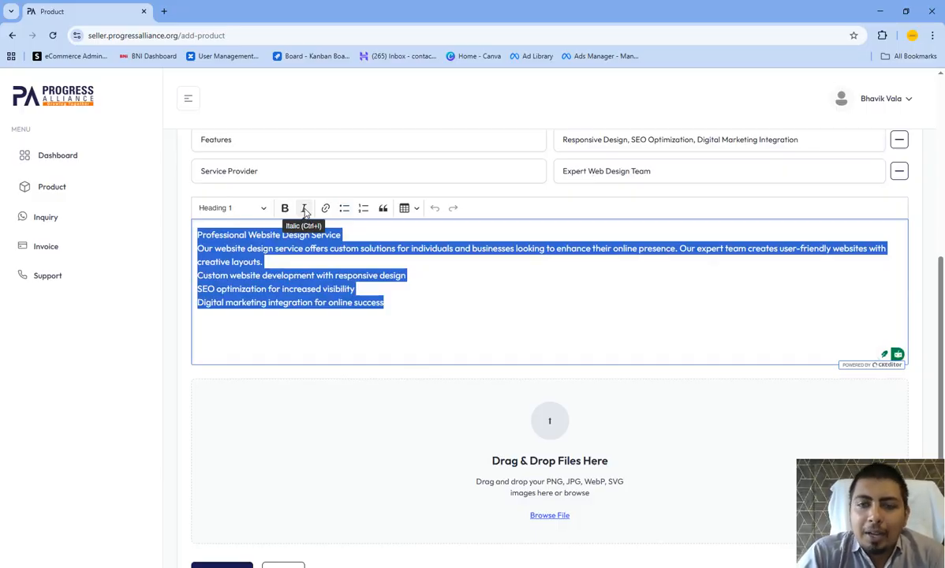
pyautogui.click(417, 294)
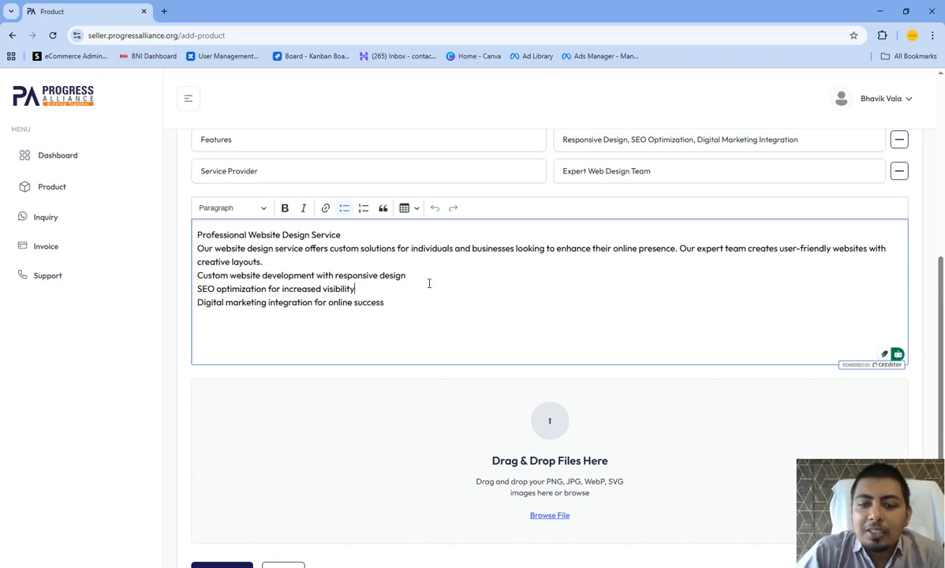
# - Upload Screenshot_39 and the WhatsApp images of 2025-09-16 at 10.16.53 PM (1) and 10.14.13 PM (1) as product media
pyautogui.scroll(-1, 453, 275)
pyautogui.click(553, 365)
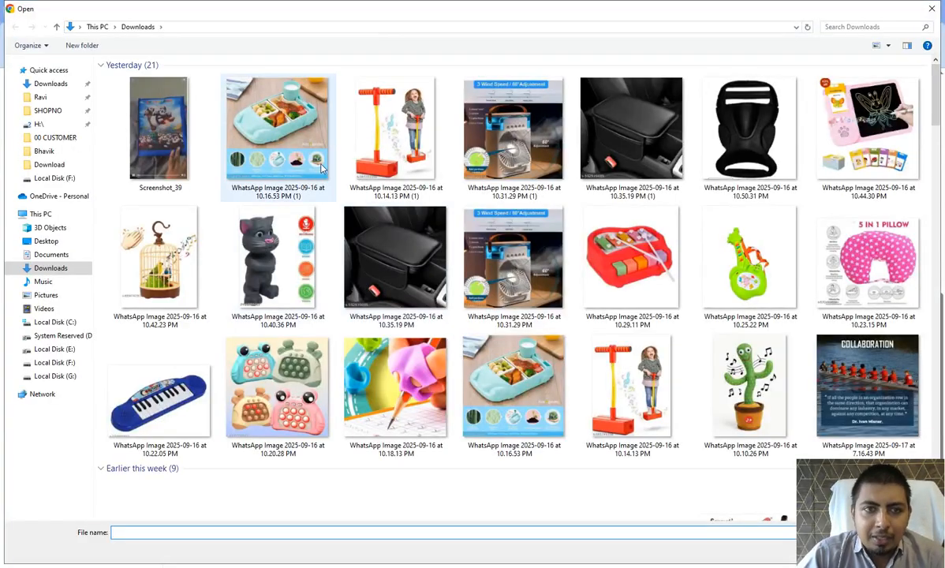
pyautogui.click(175, 137)
pyautogui.keyDown('ctrl'); pyautogui.click(277, 130); pyautogui.keyUp('ctrl')
pyautogui.keyDown('ctrl'); pyautogui.click(395, 130); pyautogui.keyUp('ctrl')
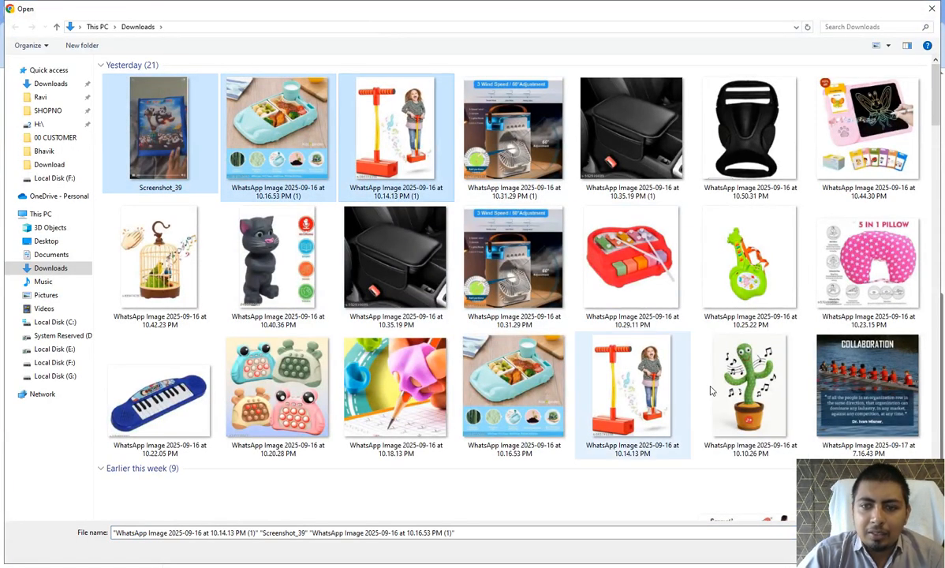
pyautogui.moveTo(829, 502); pyautogui.dragTo(690, 540)
pyautogui.click(851, 548)
pyautogui.moveTo(708, 496); pyautogui.dragTo(861, 492)
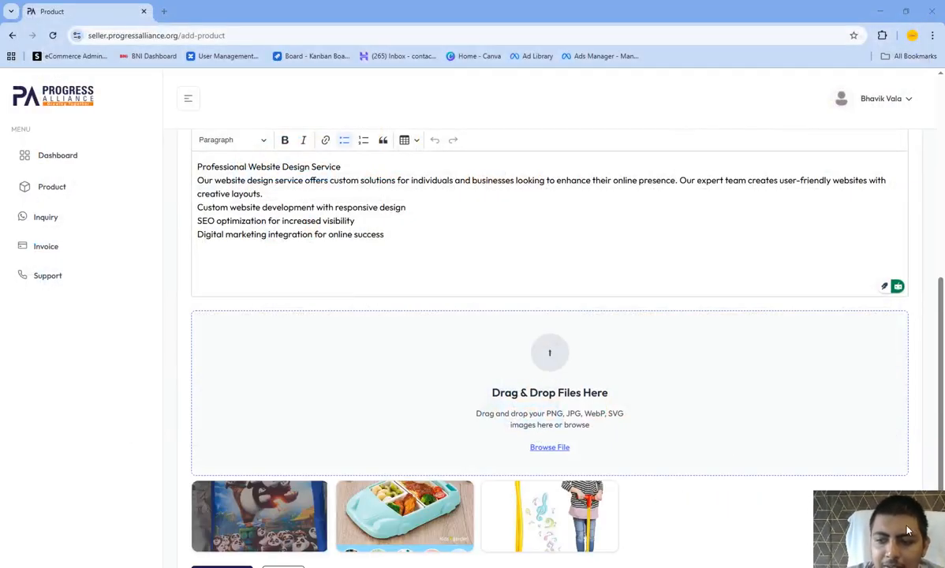
# - Set the required SKU to TEST123 and submit the new product
pyautogui.scroll(-1, 684, 402)
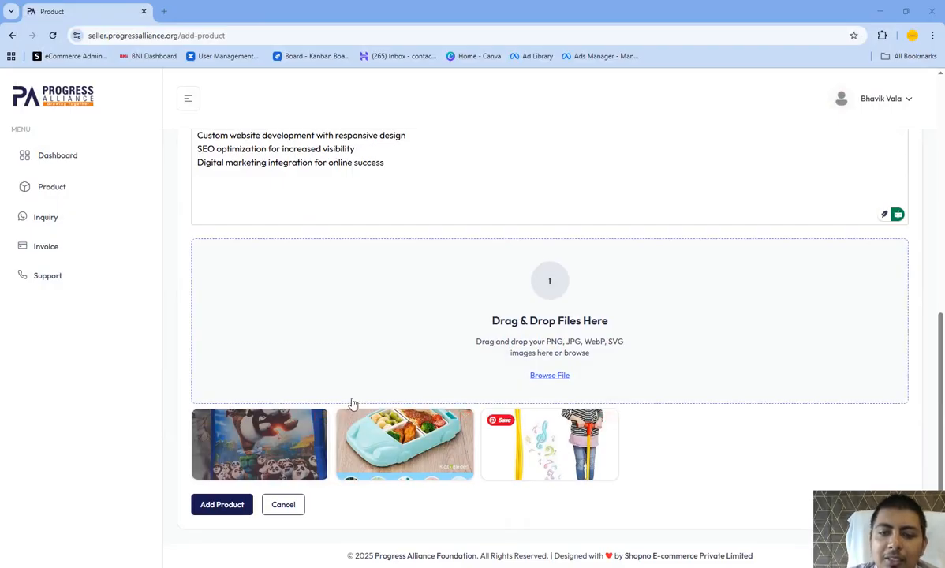
pyautogui.click(223, 505)
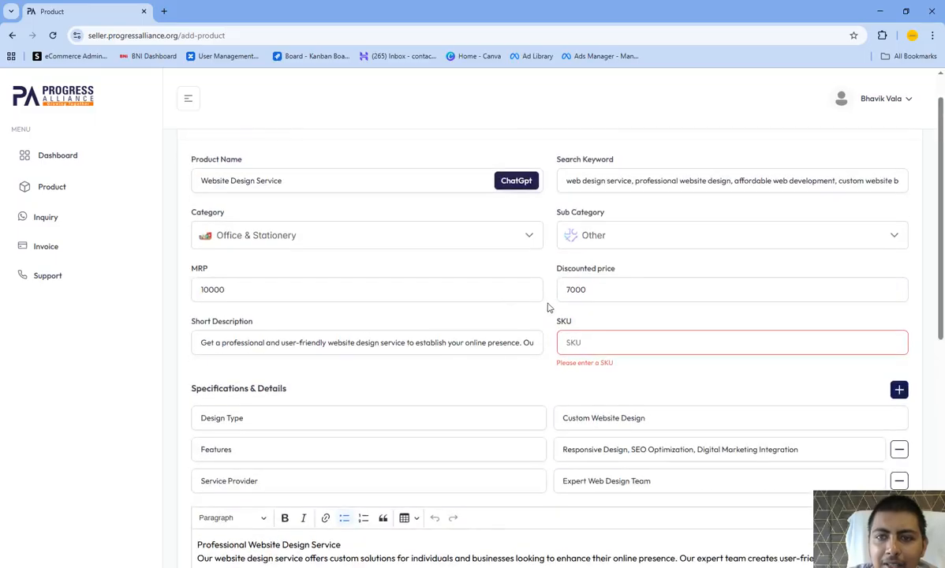
pyautogui.click(586, 346)
pyautogui.write('TES')
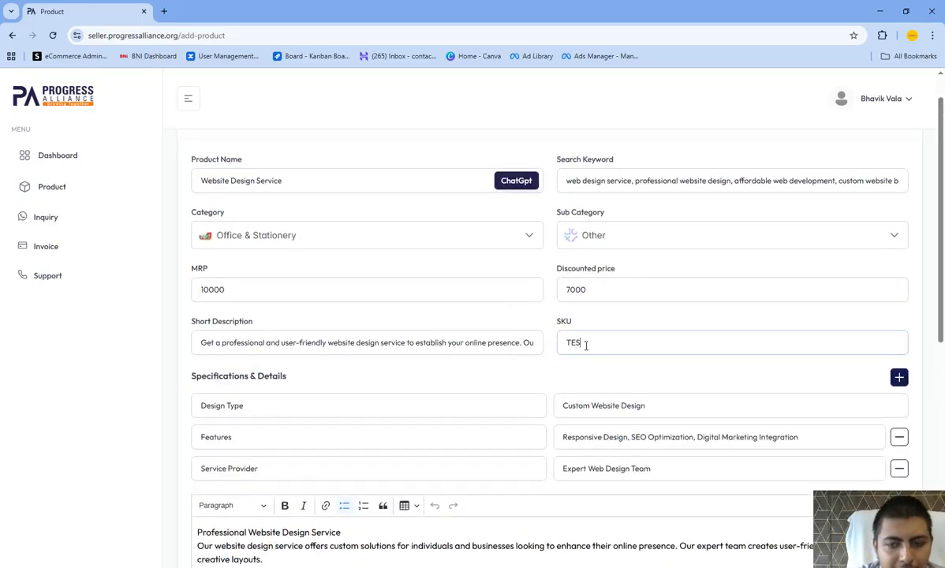
pyautogui.write('T123')
pyautogui.scroll(-2, 592, 343)
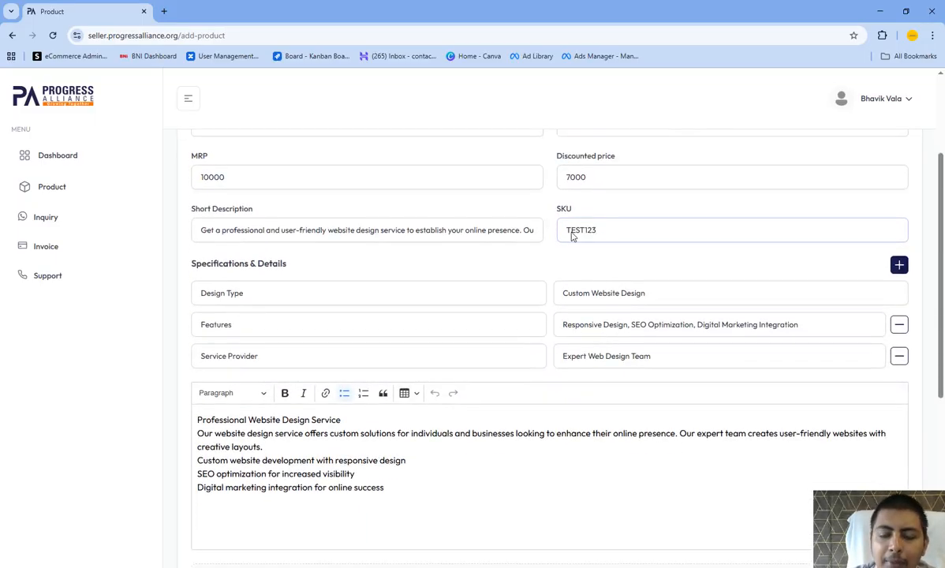
pyautogui.doubleClick(571, 229)
pyautogui.scroll(-5, 496, 272)
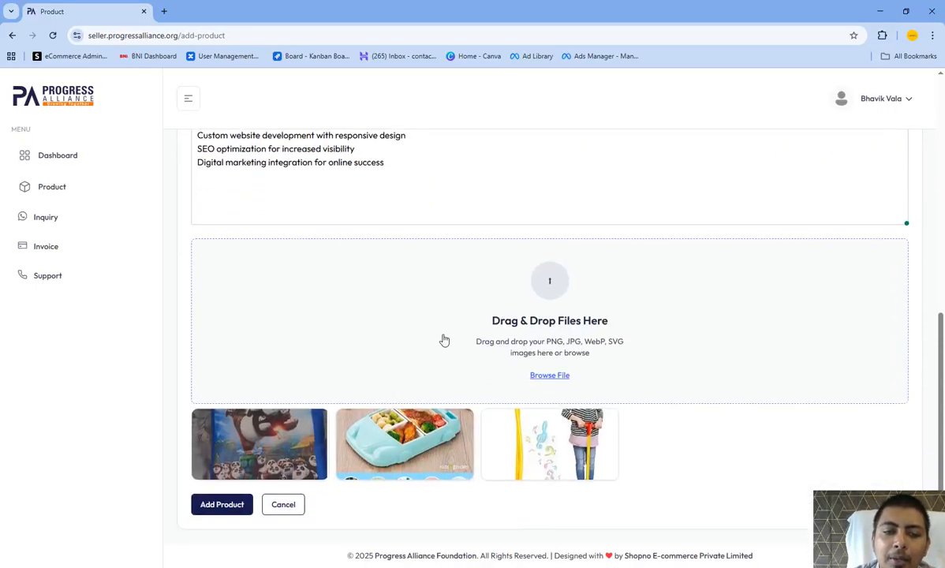
pyautogui.click(220, 506)
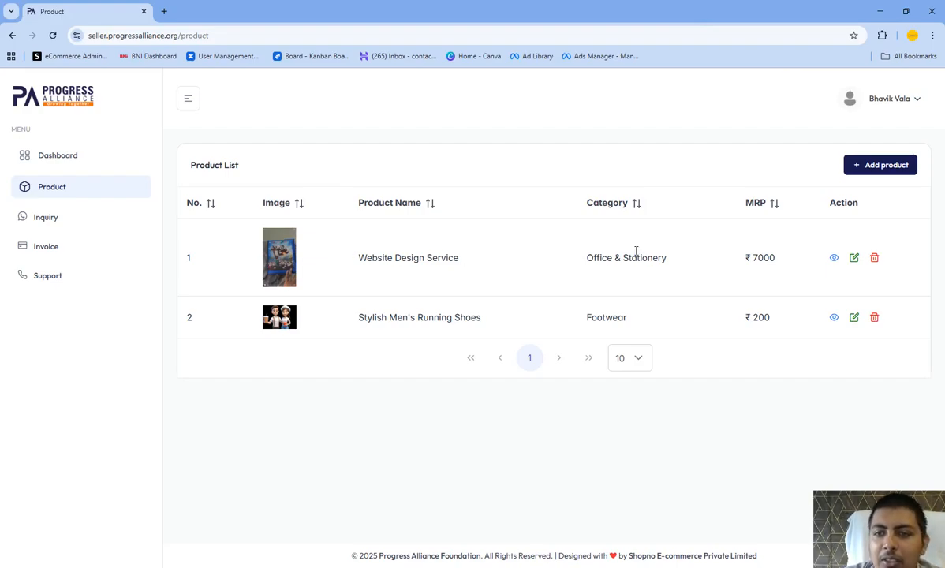
# - View the Website Design Service listing on the storefront, examine its details and description, and open the supplier's shop page
pyautogui.click(834, 259)
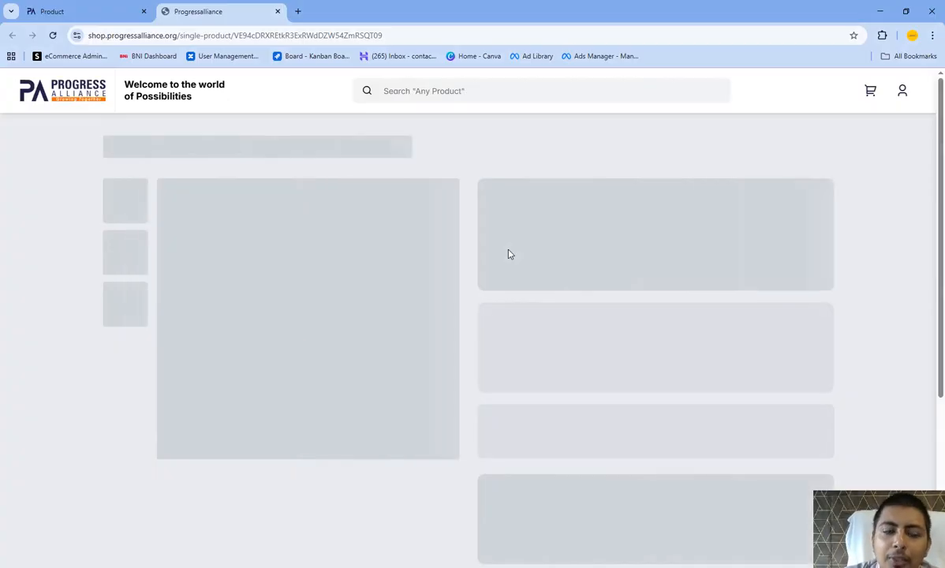
pyautogui.scroll(-1, 553, 237)
pyautogui.scroll(1, 587, 245)
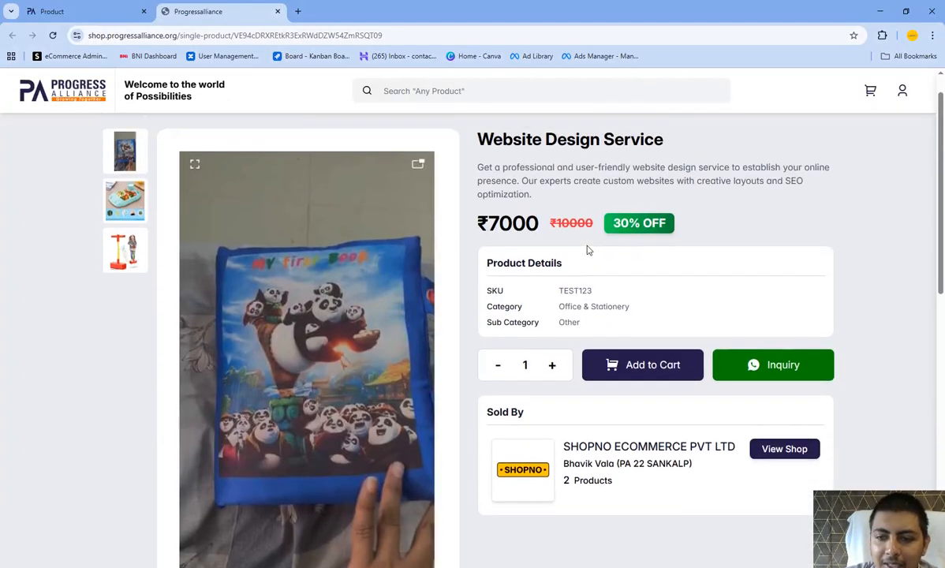
pyautogui.scroll(-2, 586, 237)
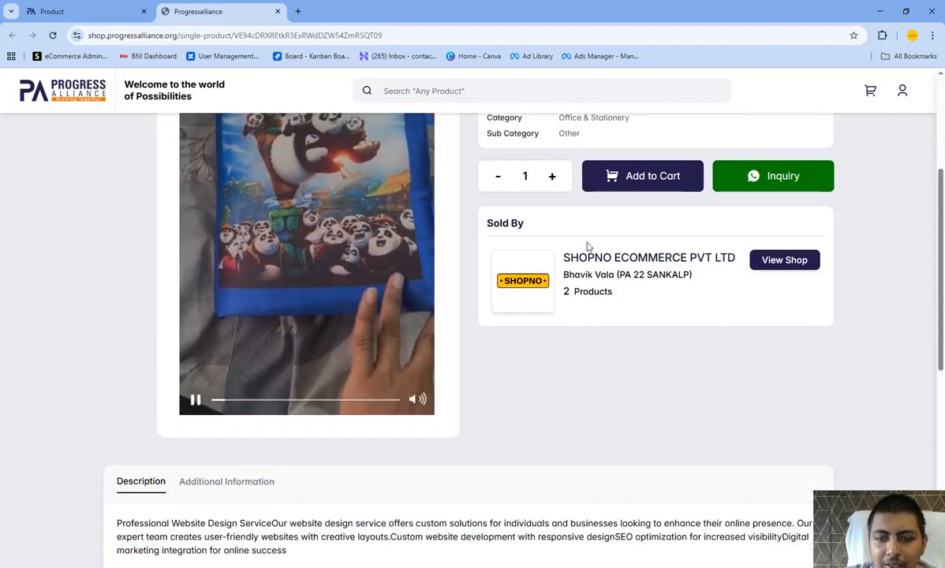
pyautogui.scroll(-2, 587, 246)
pyautogui.scroll(5, 588, 244)
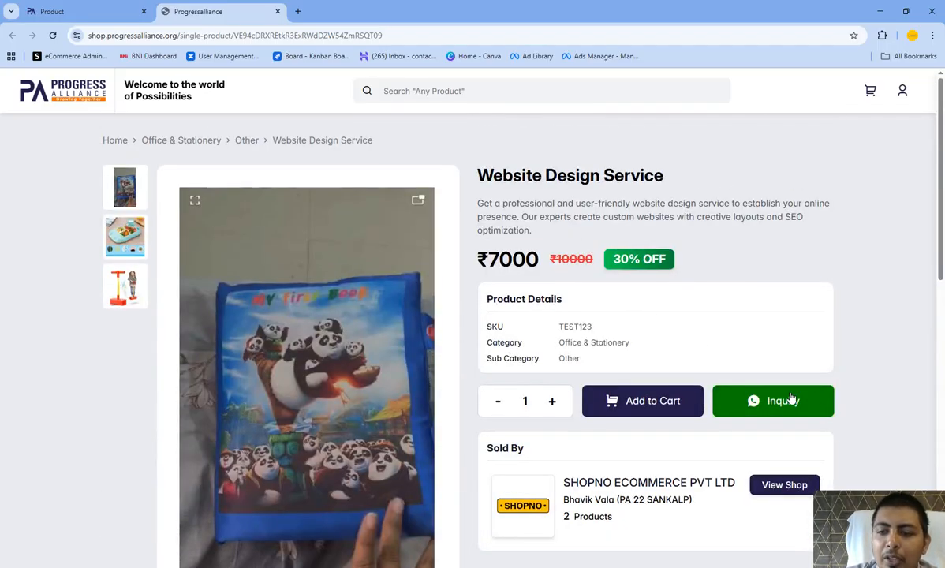
pyautogui.scroll(-1, 722, 397)
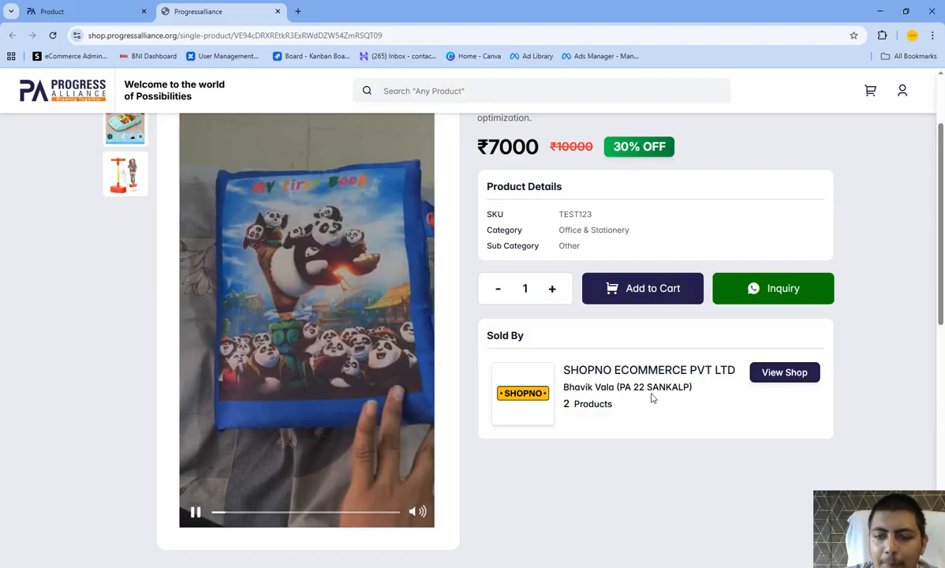
pyautogui.click(781, 376)
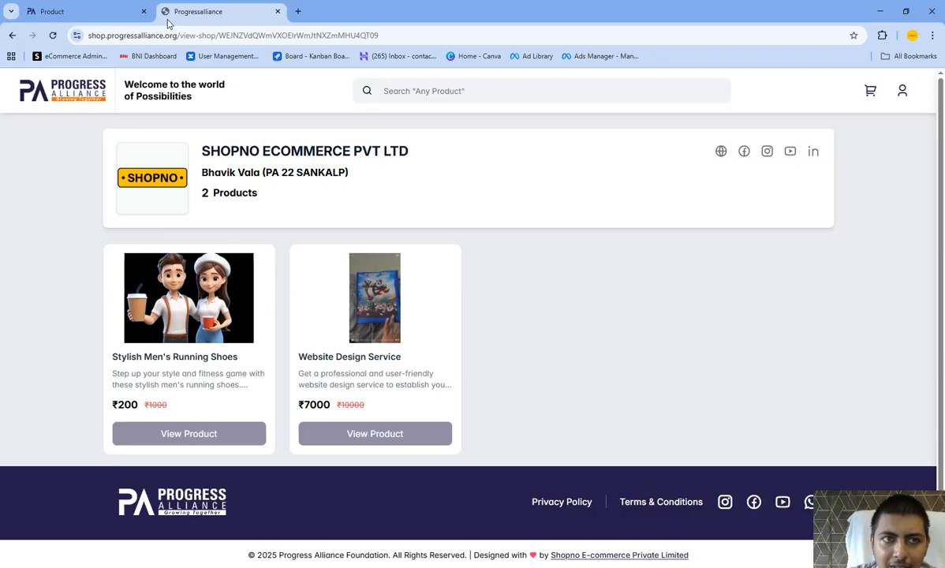
# - Return to the seller portal, open the inquiry list and examine the newest inquiry's name, WhatsApp number and date
pyautogui.click(119, 9)
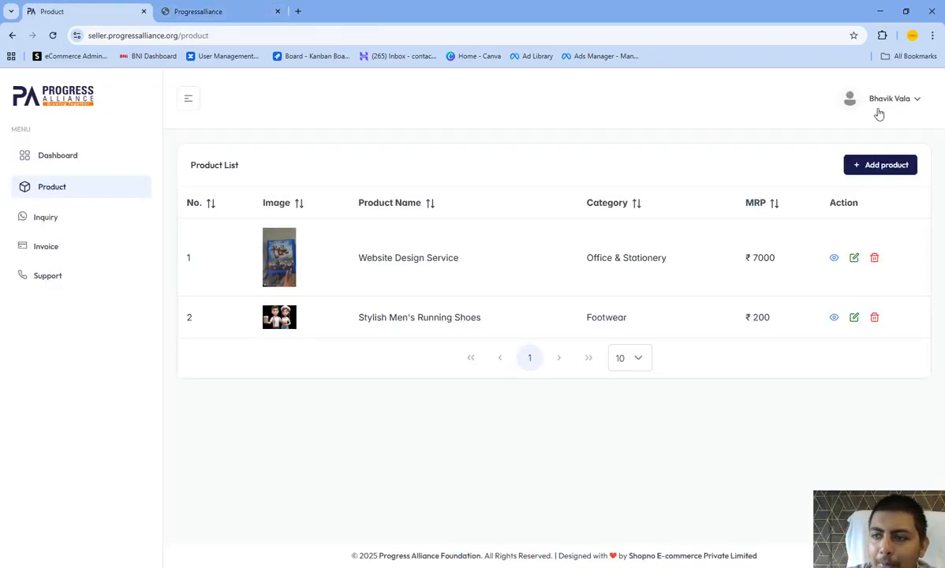
pyautogui.click(78, 220)
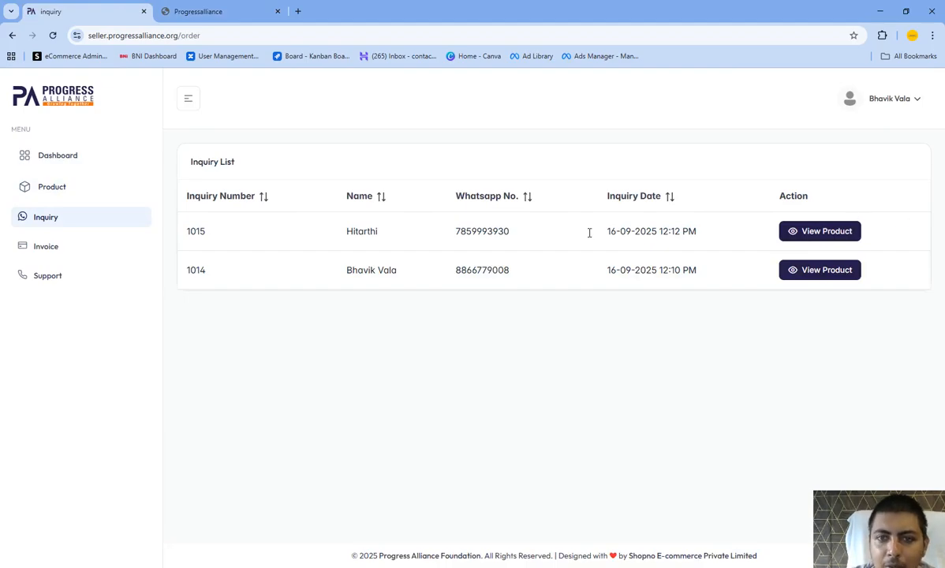
pyautogui.doubleClick(362, 231)
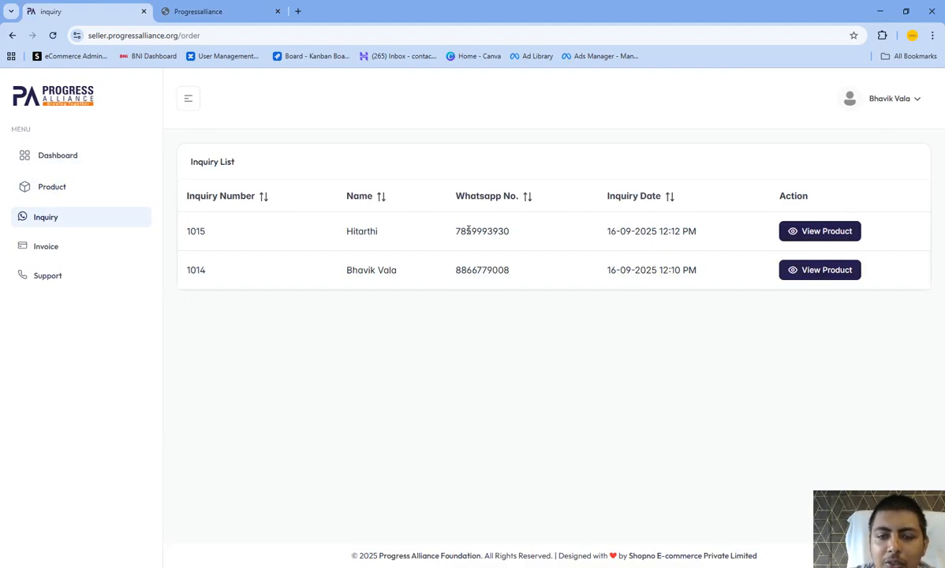
pyautogui.doubleClick(474, 232)
pyautogui.moveTo(606, 232); pyautogui.dragTo(659, 232)
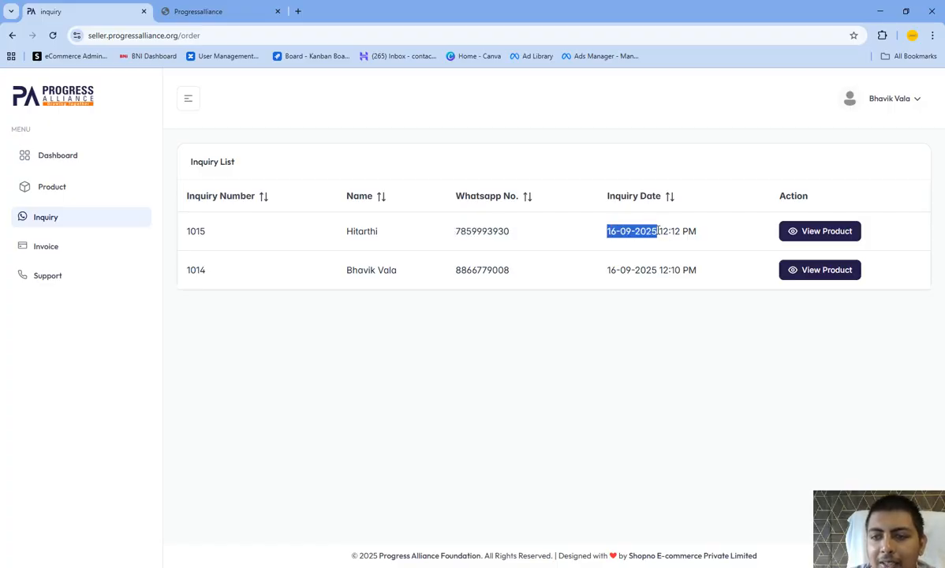
# - View the newest inquiry's product page, check its customer details, and return to the inquiry list
pyautogui.click(824, 232)
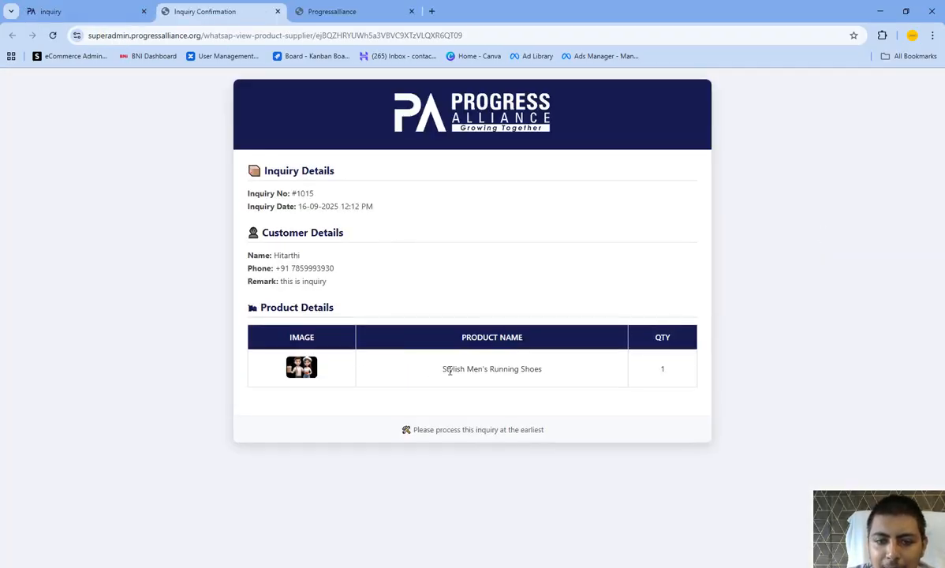
pyautogui.click(108, 14)
pyautogui.click(220, 12)
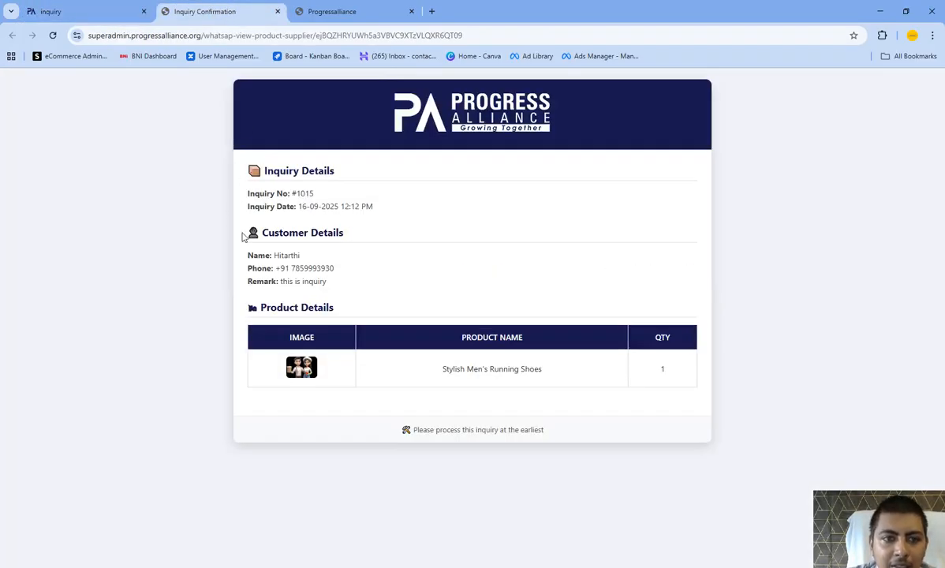
pyautogui.doubleClick(292, 256)
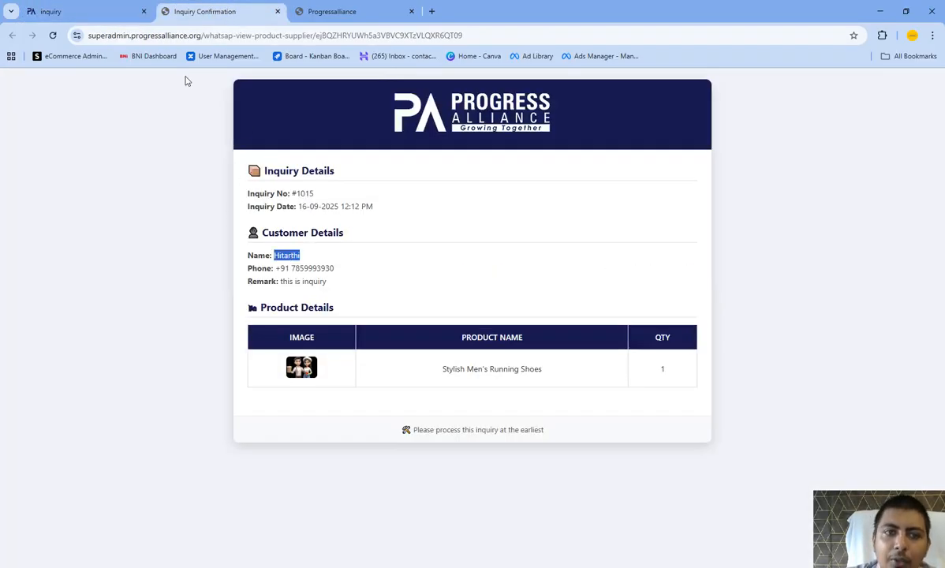
pyautogui.click(111, 6)
pyautogui.click(620, 276)
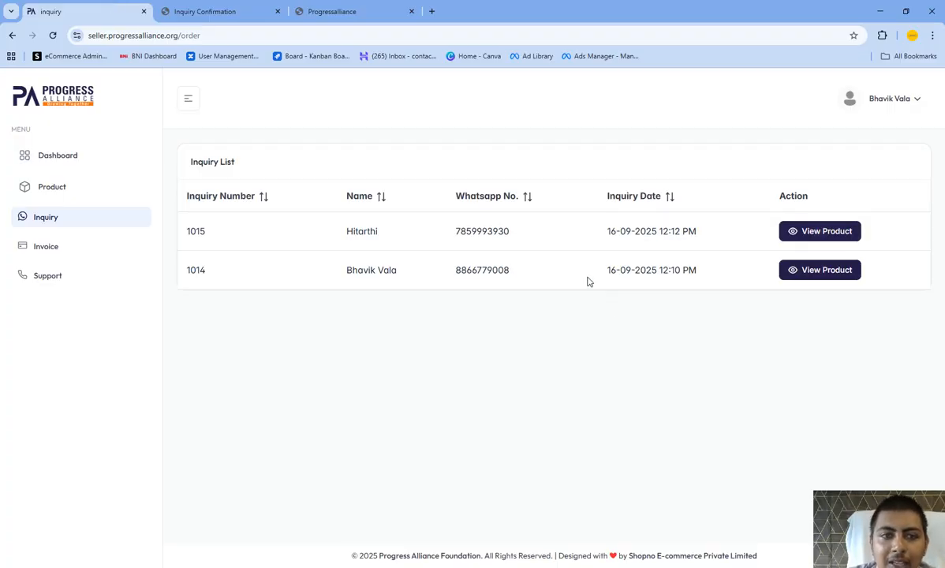
# - Open the invoice list and download the subscription invoice
pyautogui.click(115, 246)
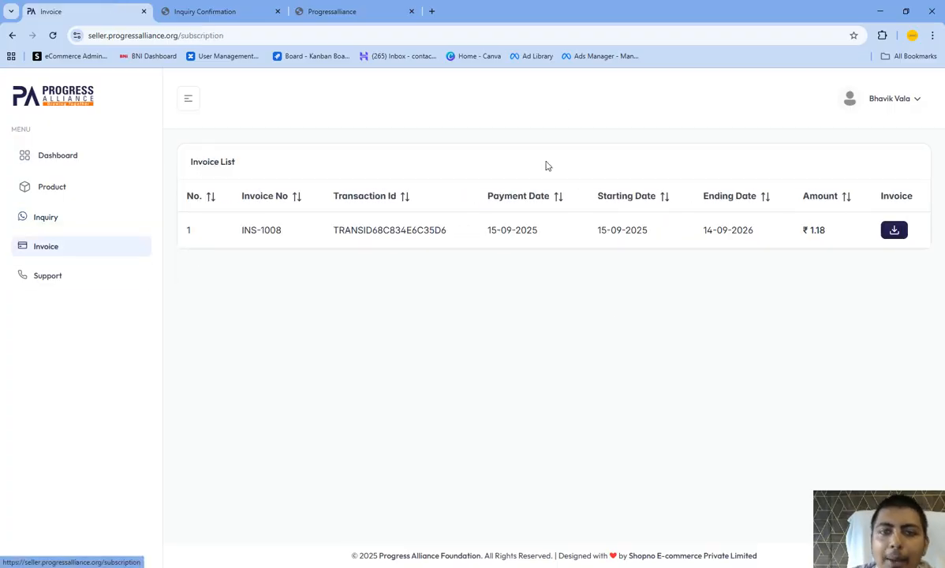
pyautogui.click(898, 230)
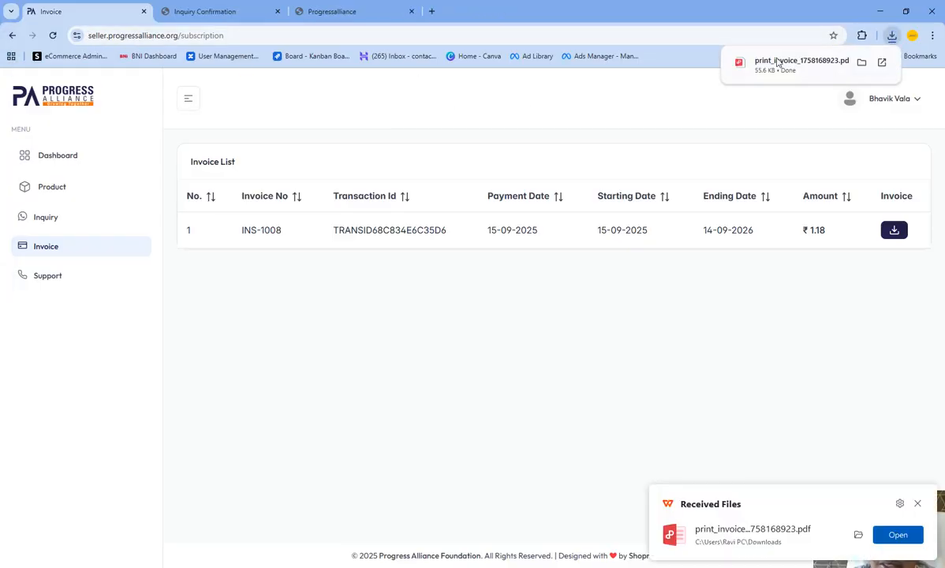
# - Open the Support page and look through the issue choices without selecting one
pyautogui.click(85, 272)
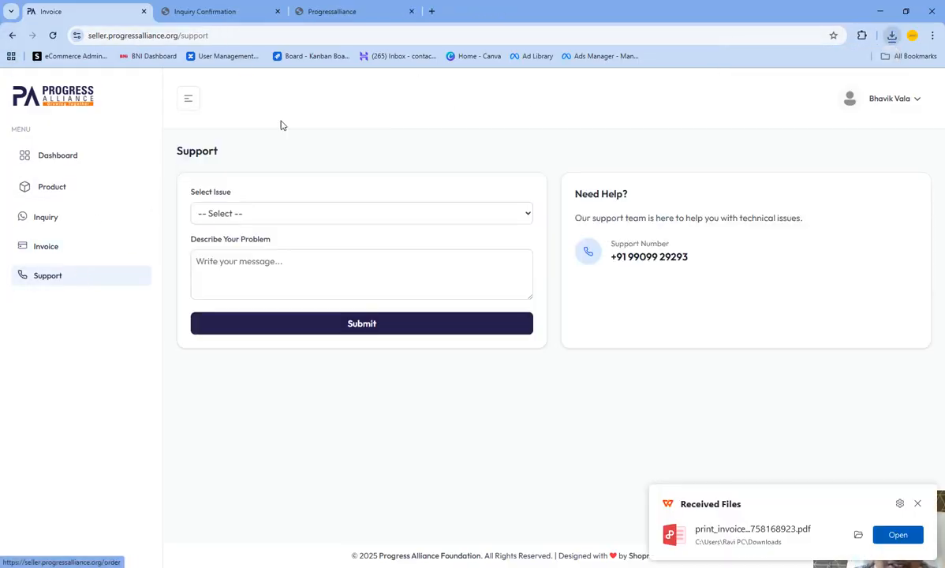
pyautogui.click(254, 212)
pyautogui.click(250, 215)
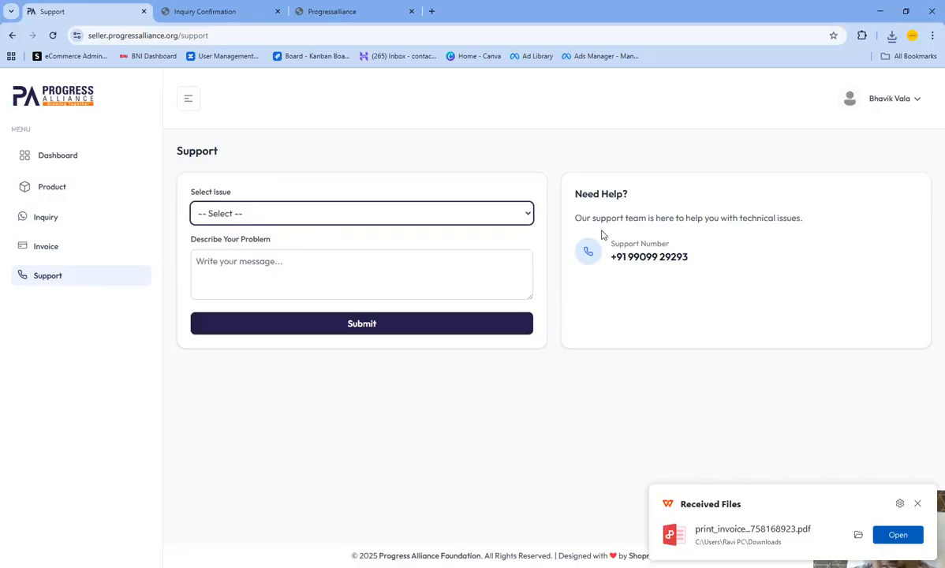
# - View the supplier's own shop page from the account options, select its shareable web address, and return to the Support page
pyautogui.click(871, 103)
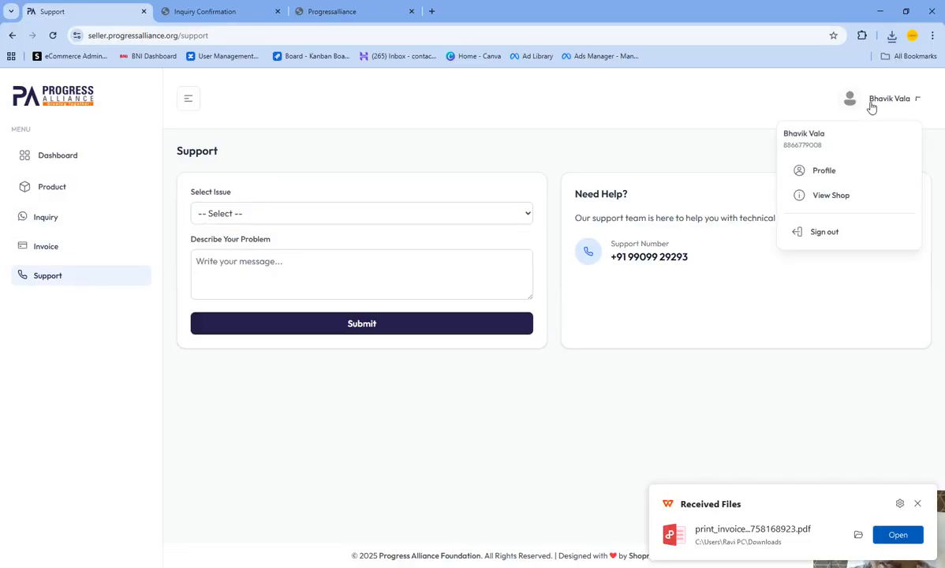
pyautogui.click(828, 197)
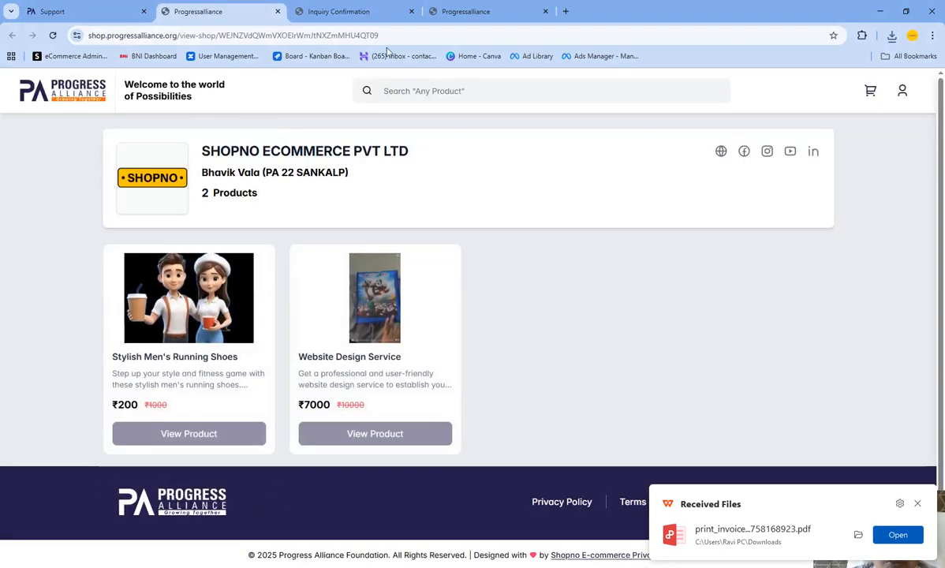
pyautogui.click(404, 36)
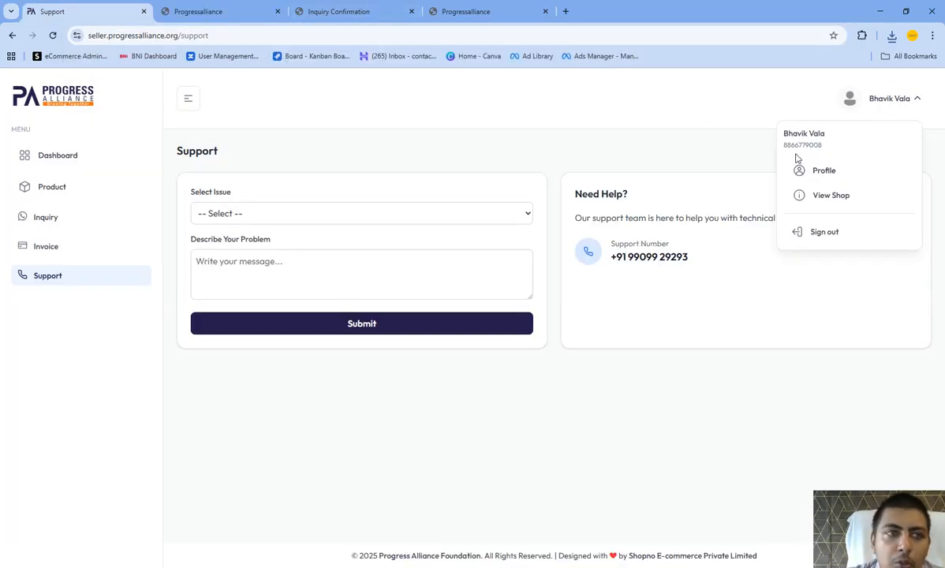
pyautogui.click(173, 11)
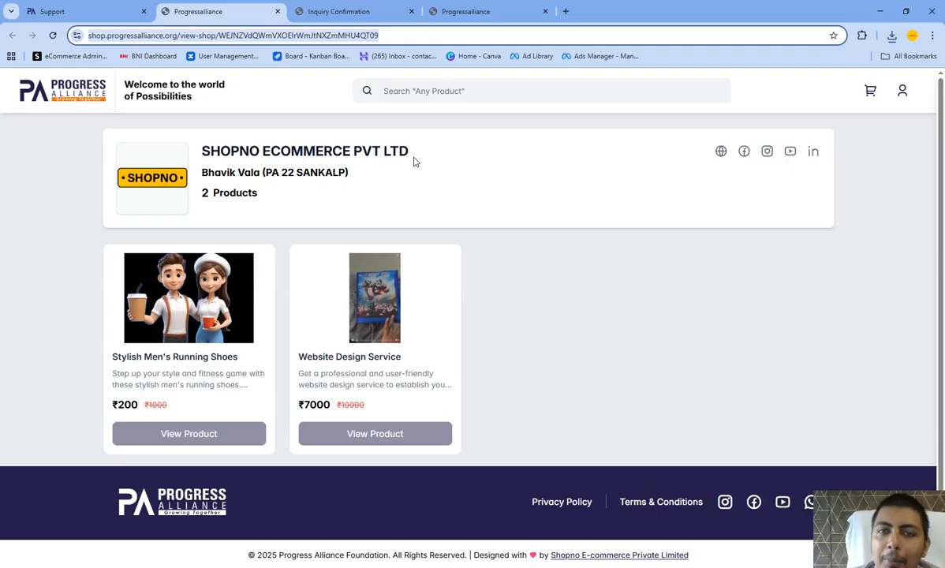
pyautogui.click(56, 12)
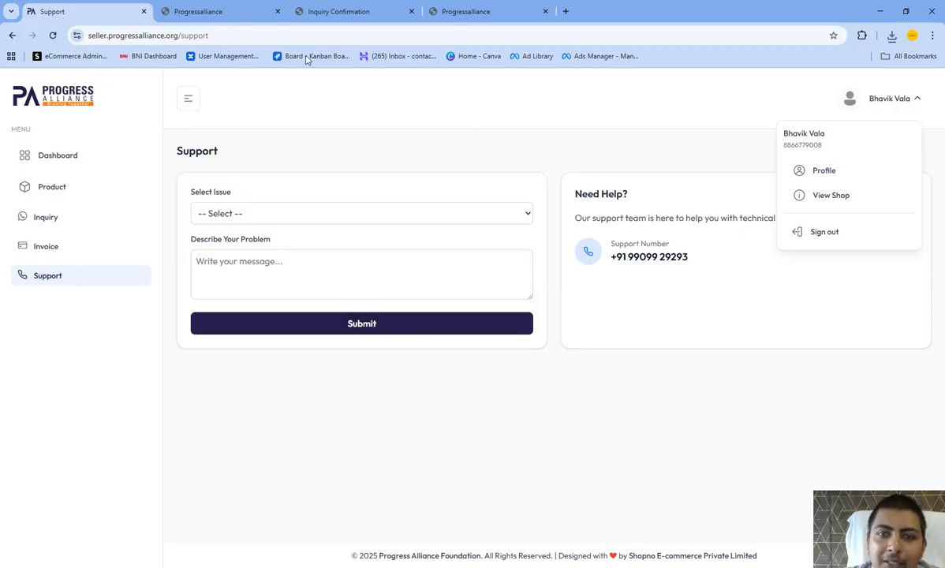
# - Close the account options and highlight the support phone number on the Support page
pyautogui.click(819, 97)
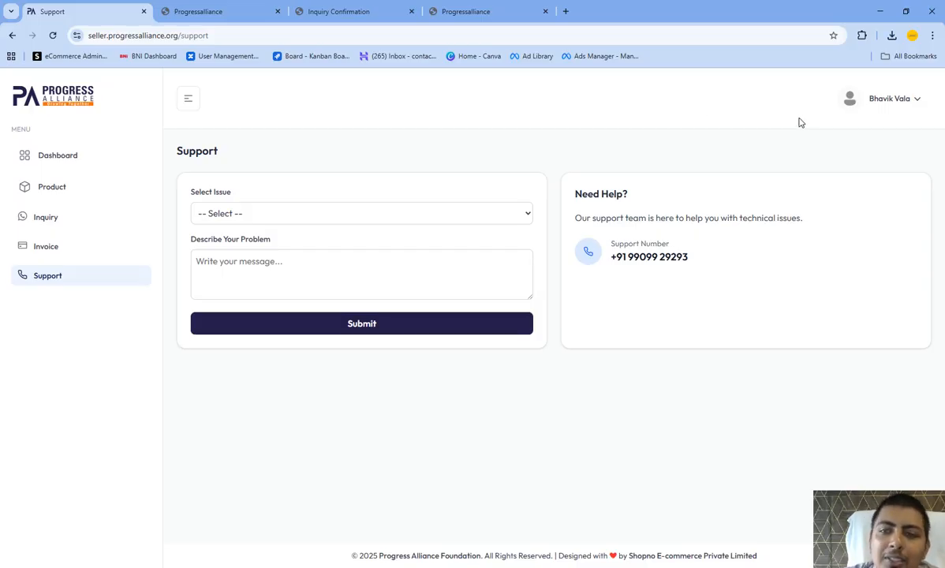
pyautogui.moveTo(628, 257); pyautogui.dragTo(694, 259)
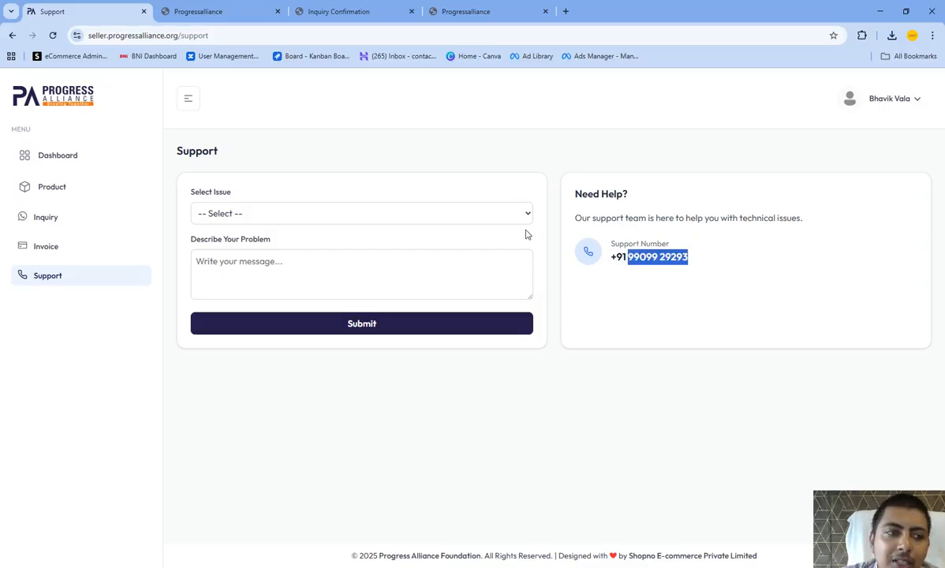